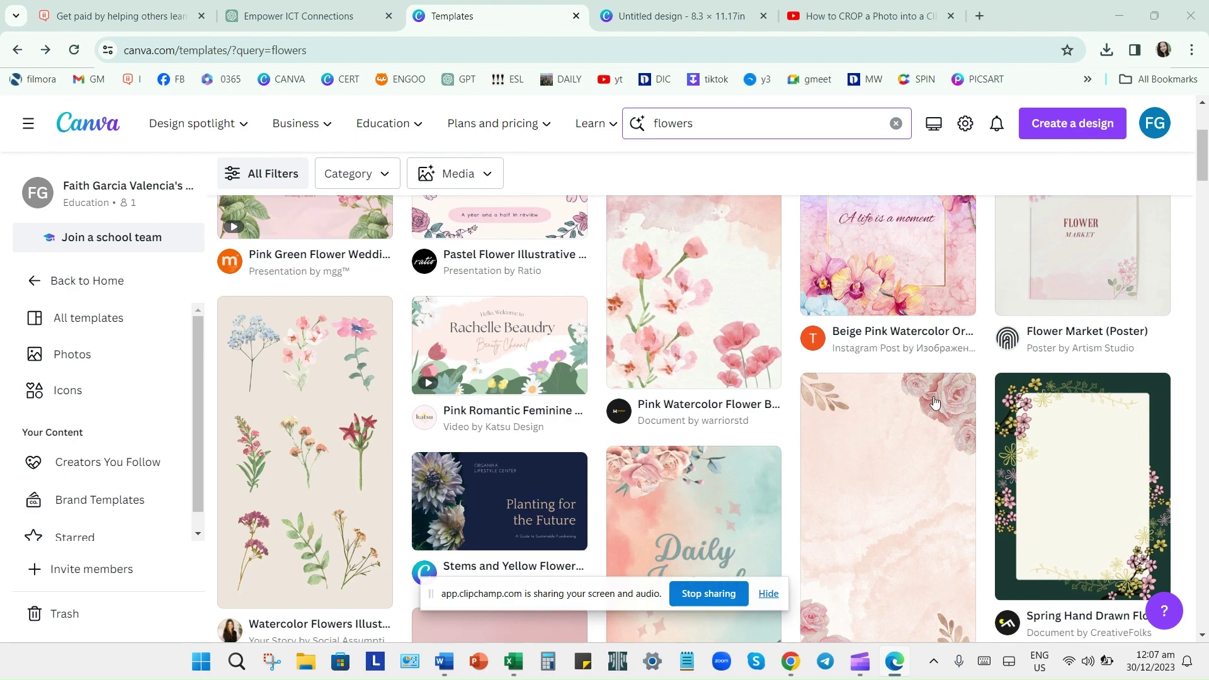
Browse the flowers template results for design ideas.
scroll(737, 316, down, 1)
scroll(749, 321, up, 5)
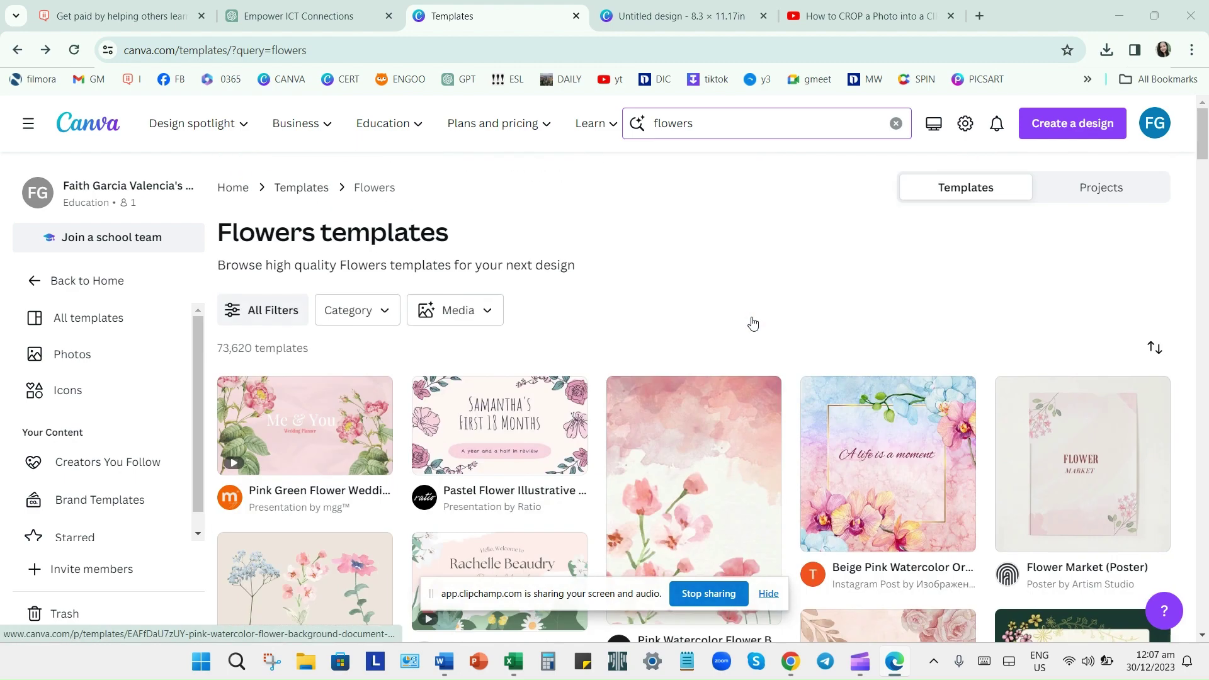
scroll(754, 324, down, 1)
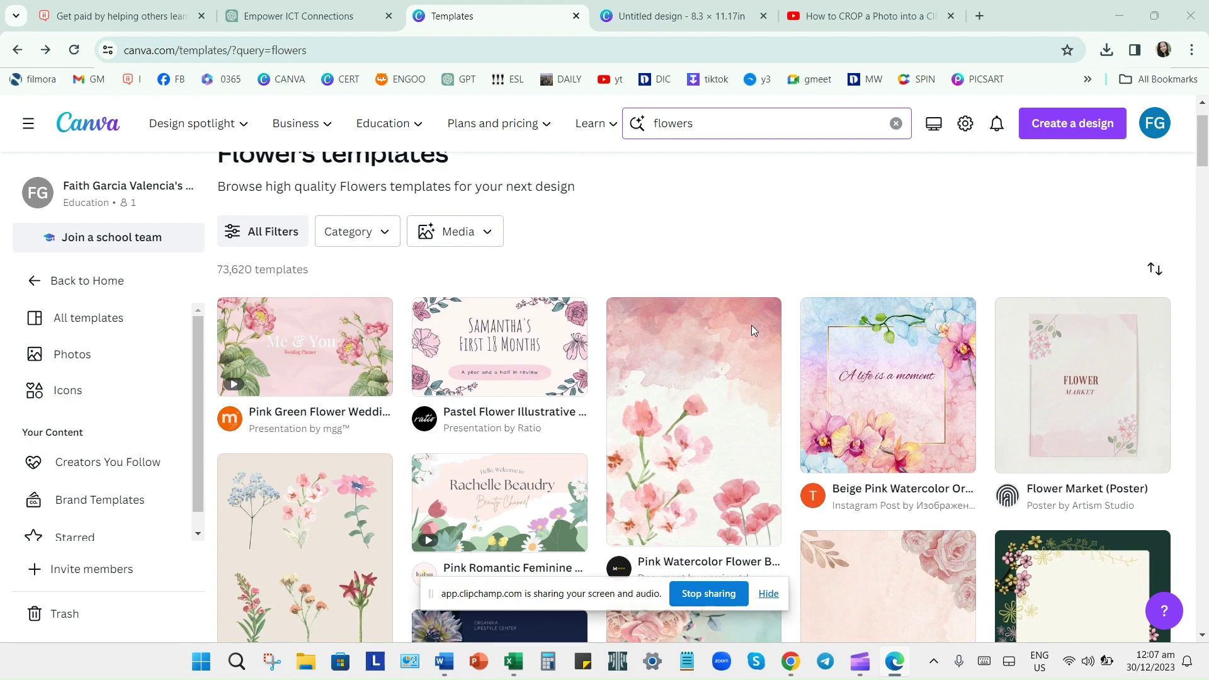
scroll(599, 290, up, 1)
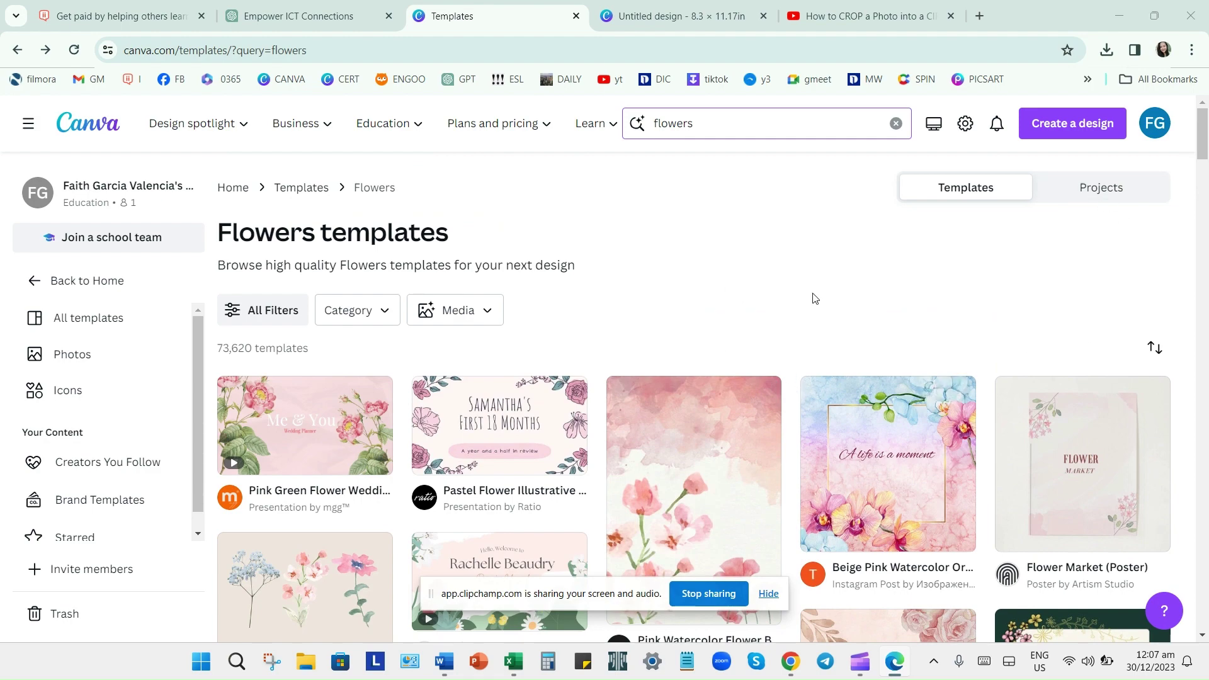
scroll(569, 350, down, 2)
scroll(568, 350, up, 2)
scroll(716, 308, down, 4)
scroll(716, 313, up, 4)
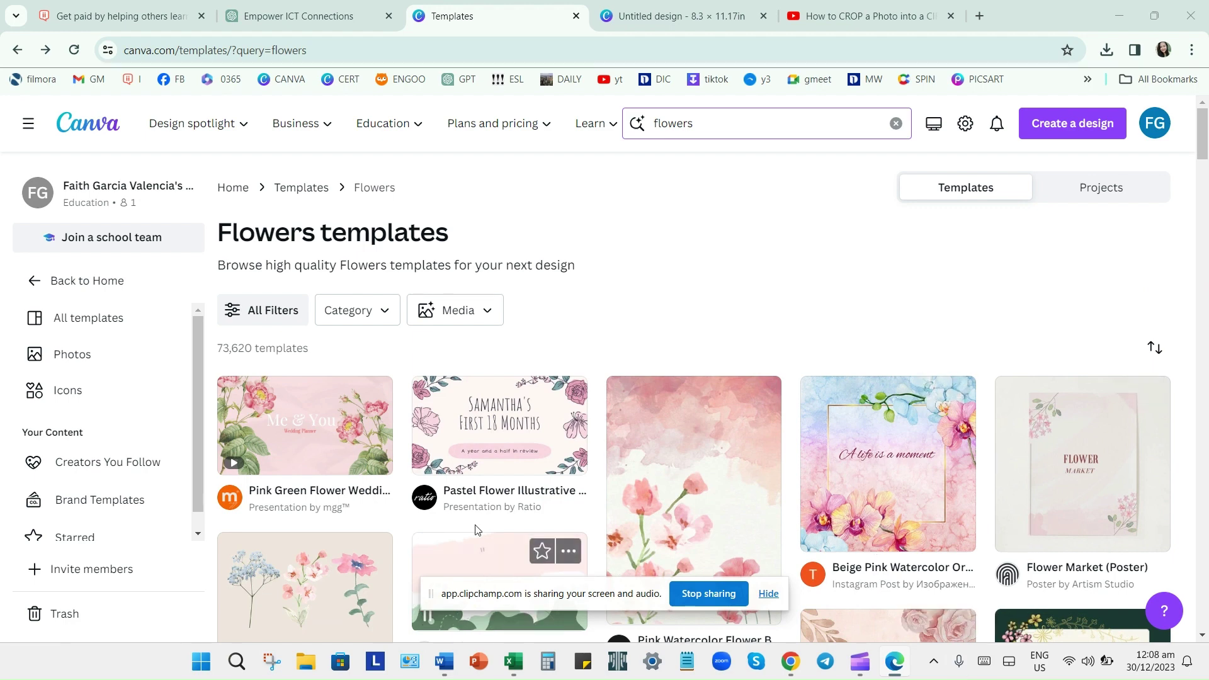
Create a new blank design with a custom size of 8.3 × 11.17 in.
click(1066, 123)
click(659, 302)
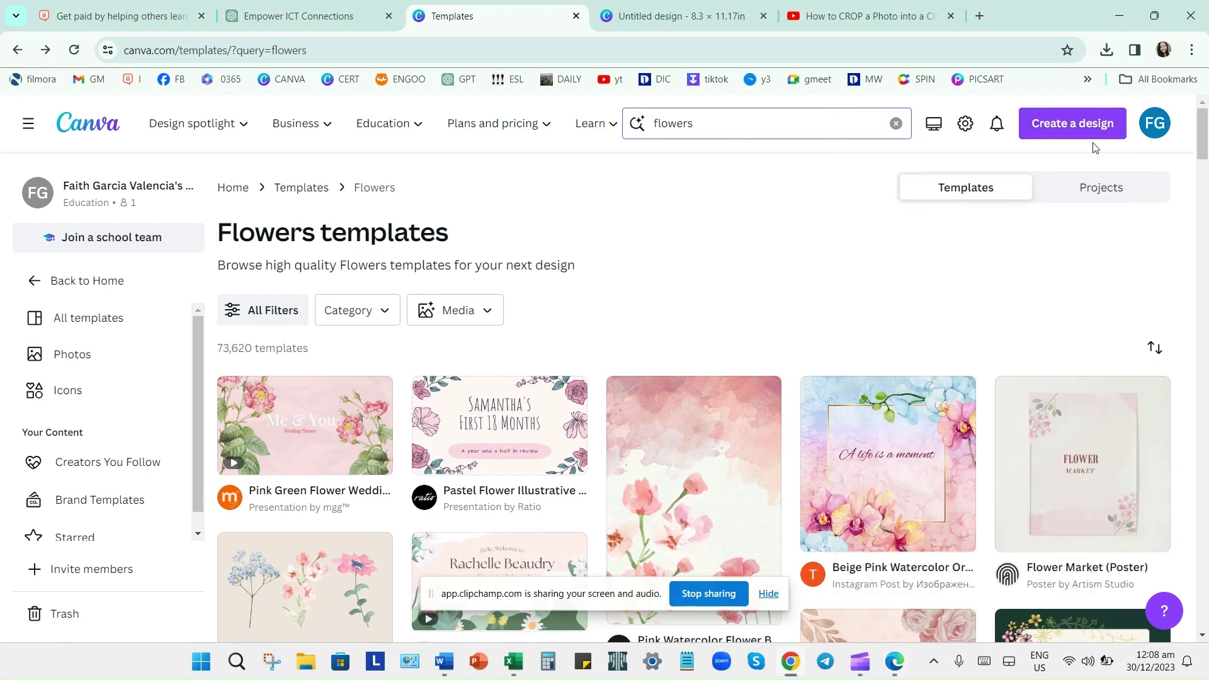
click(1081, 124)
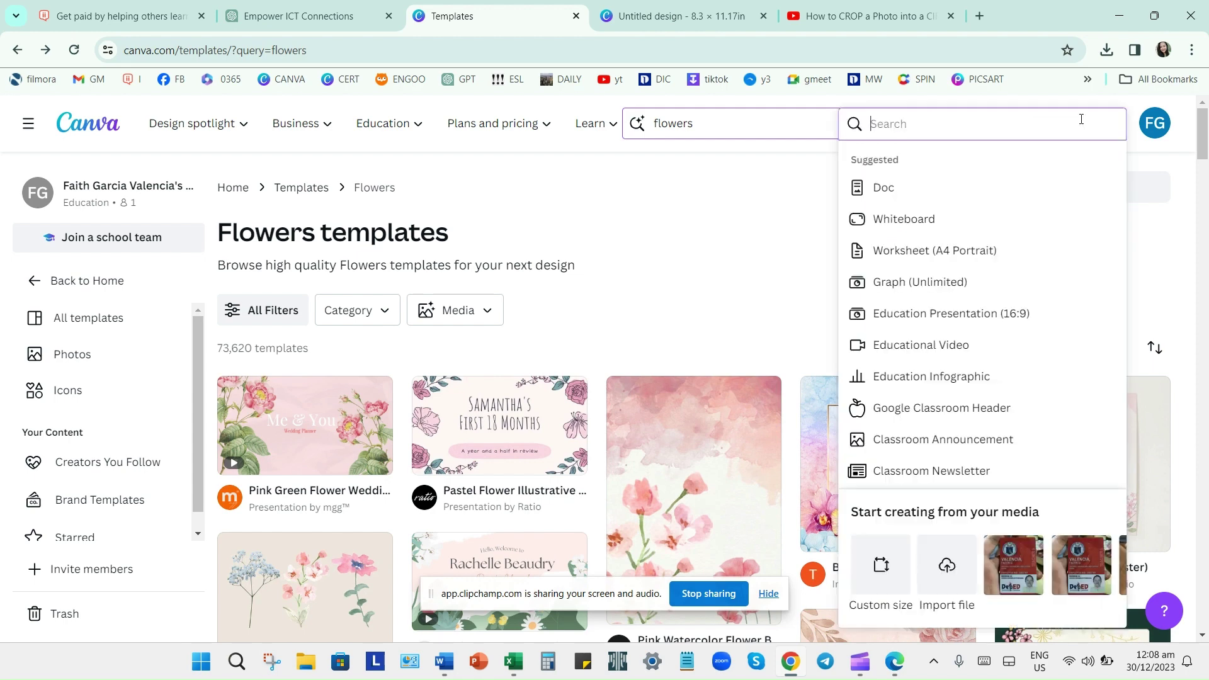
click(874, 577)
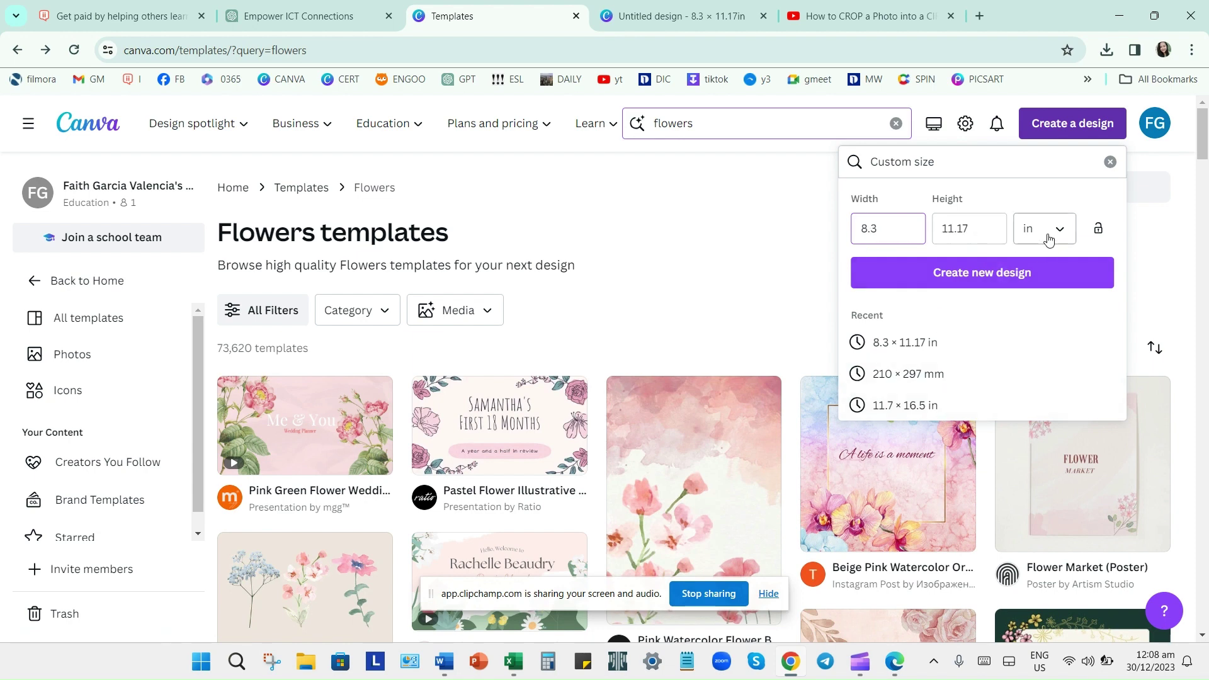
click(1003, 276)
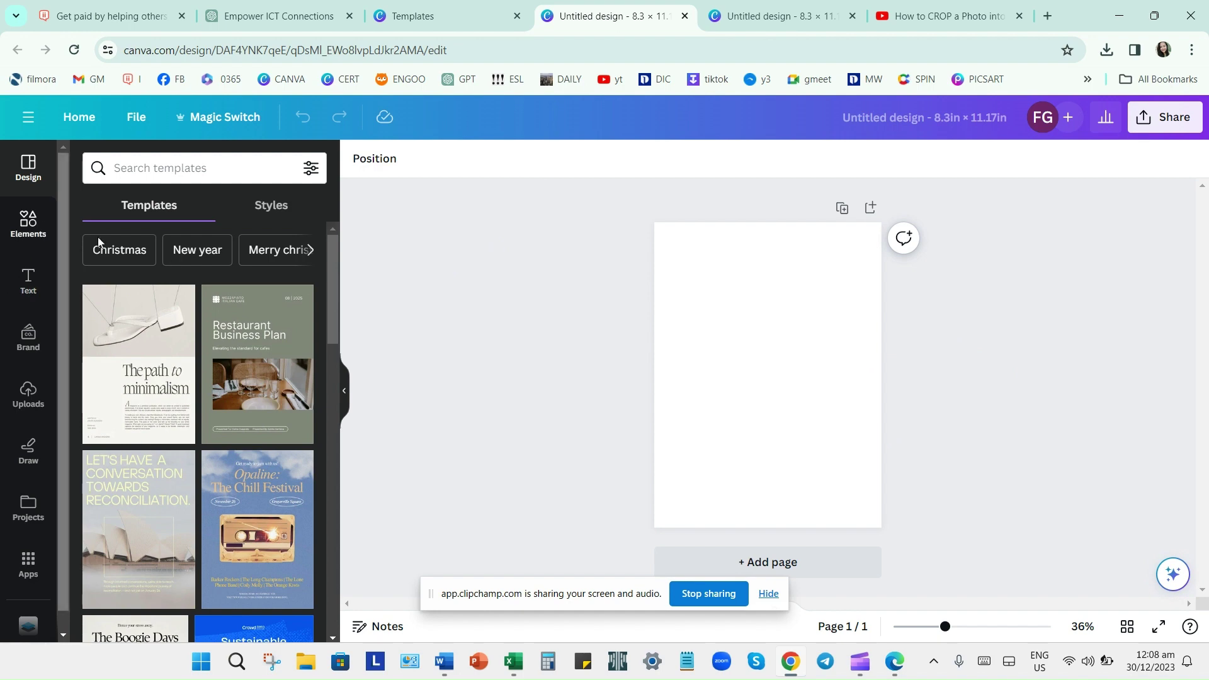
Add the recently used solid white circle to the page, enlarge it to most of the page width and centre it.
click(30, 224)
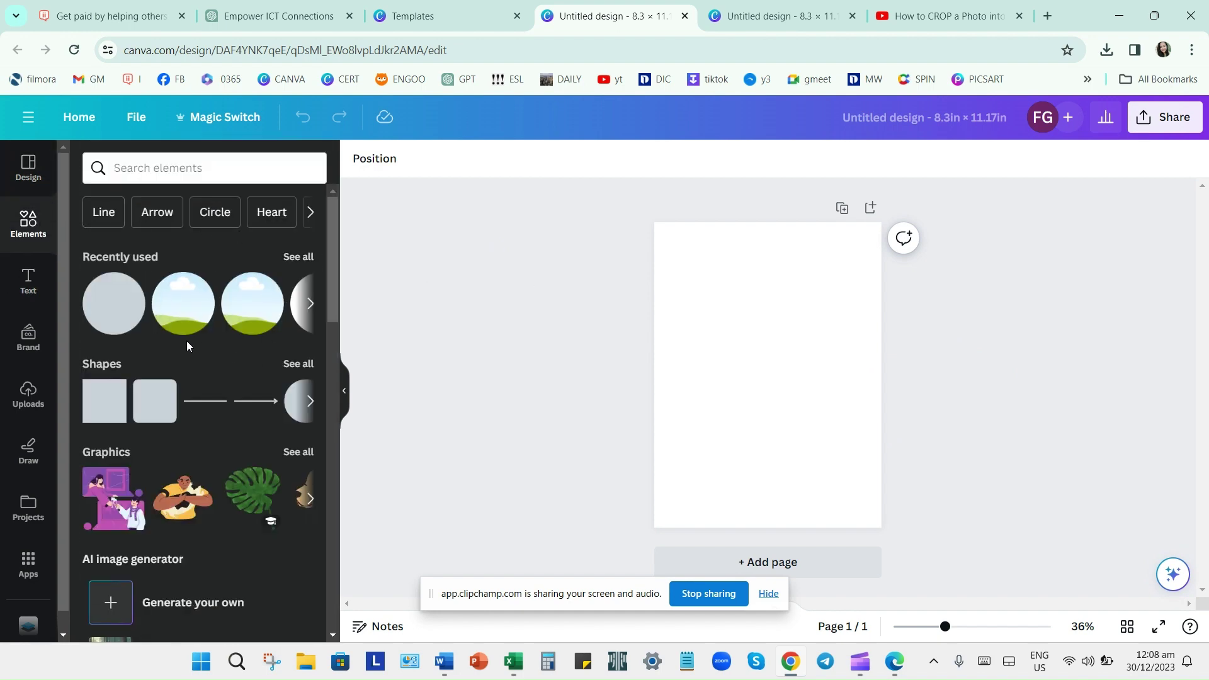
click(311, 304)
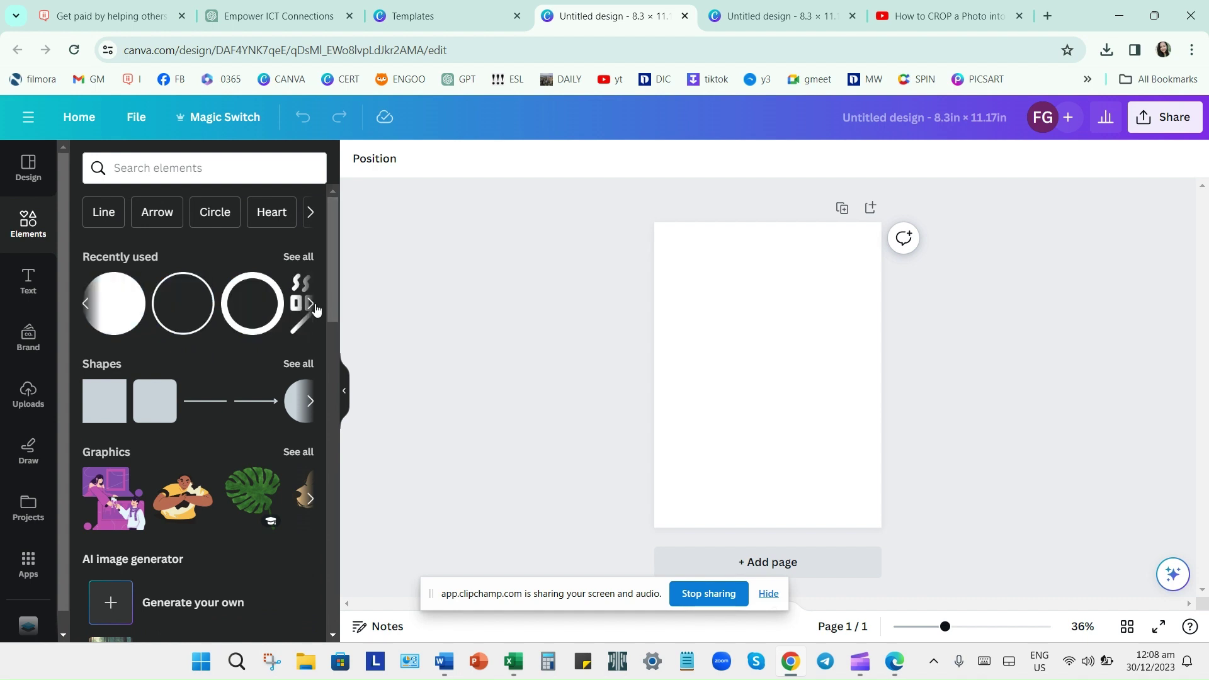
click(122, 309)
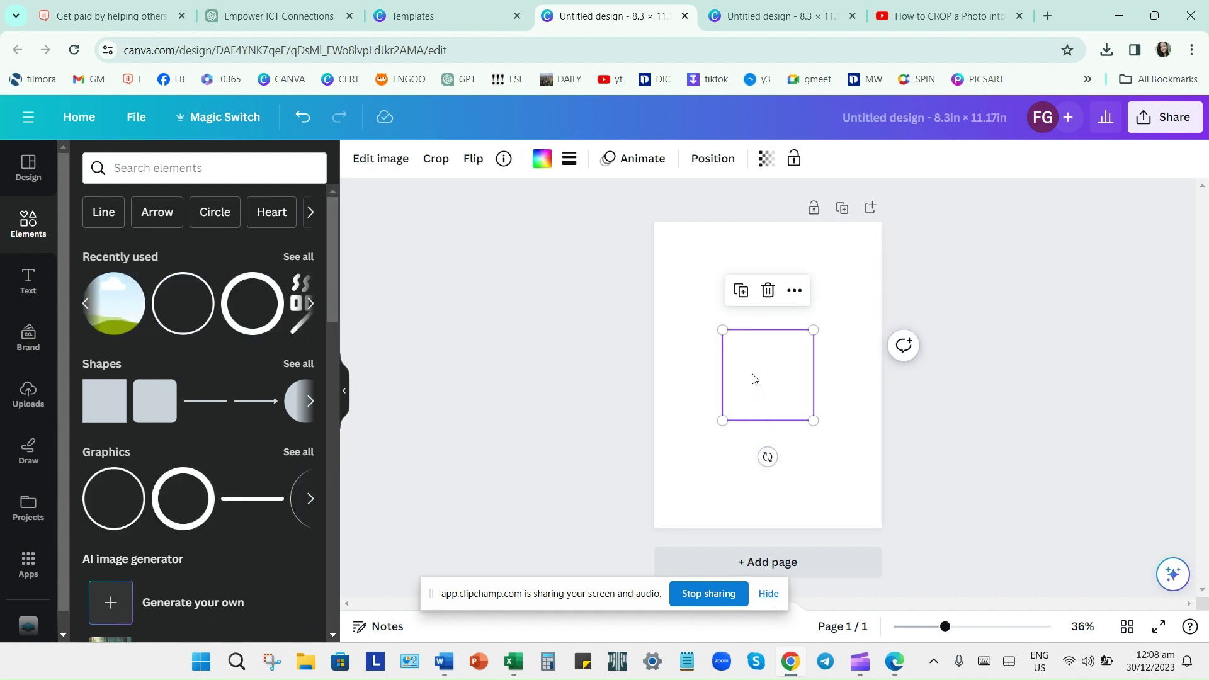
drag(753, 378, 691, 351)
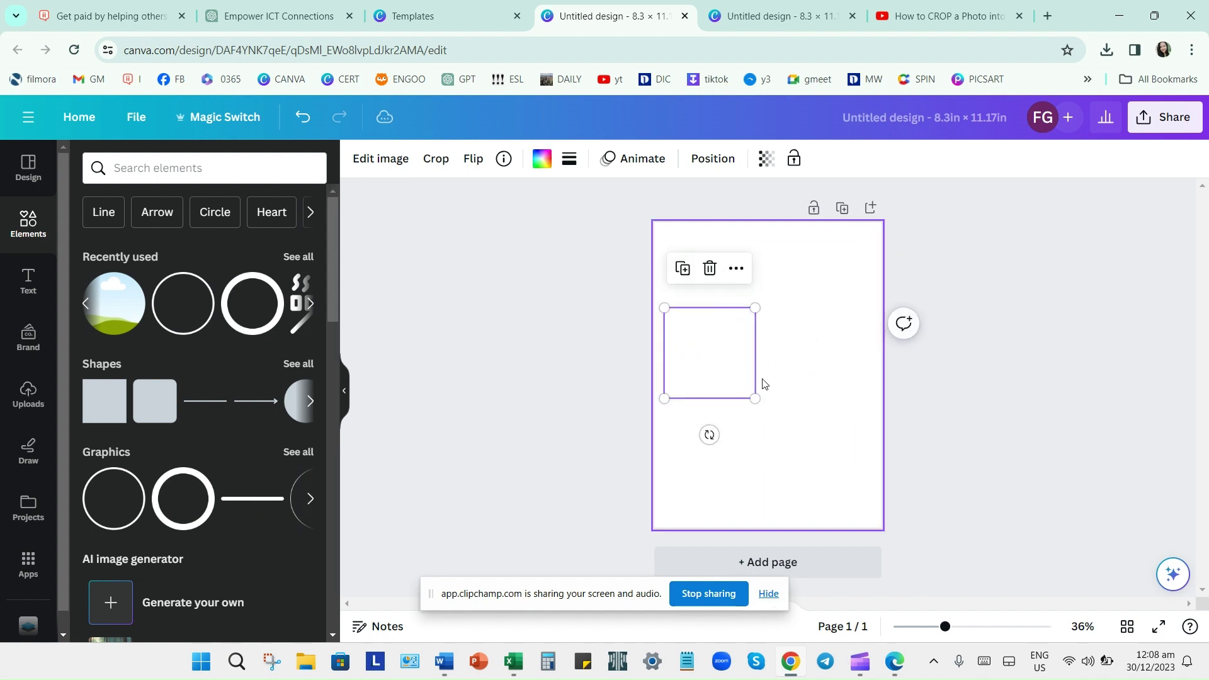
drag(757, 400, 828, 448)
drag(751, 444, 752, 406)
Set the page background to the solid pink default color.
click(676, 239)
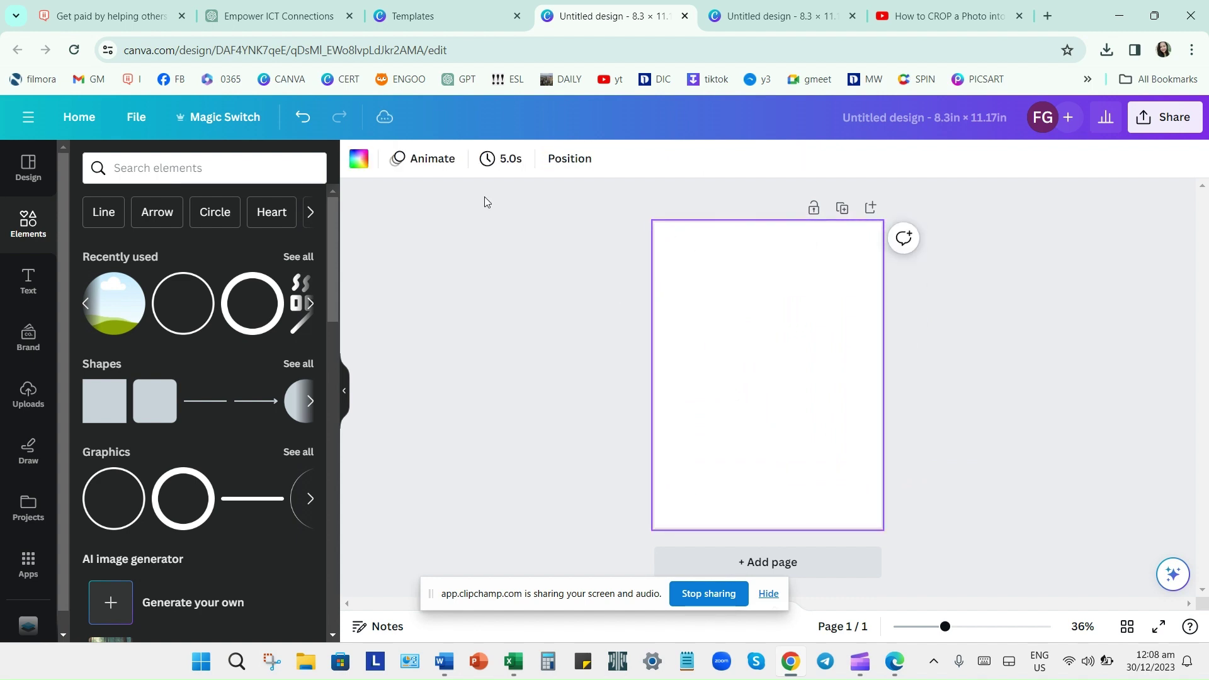
click(356, 161)
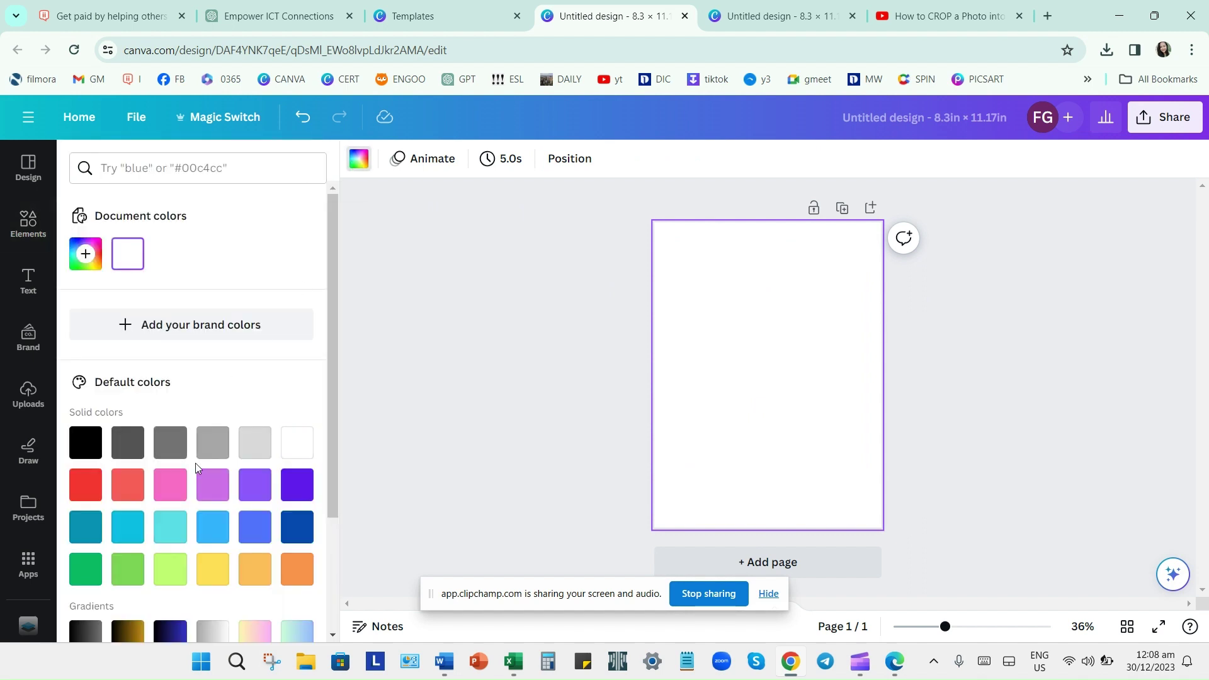
click(175, 489)
Resize the white circle to almost the full page width and centre it on the pink page.
click(732, 400)
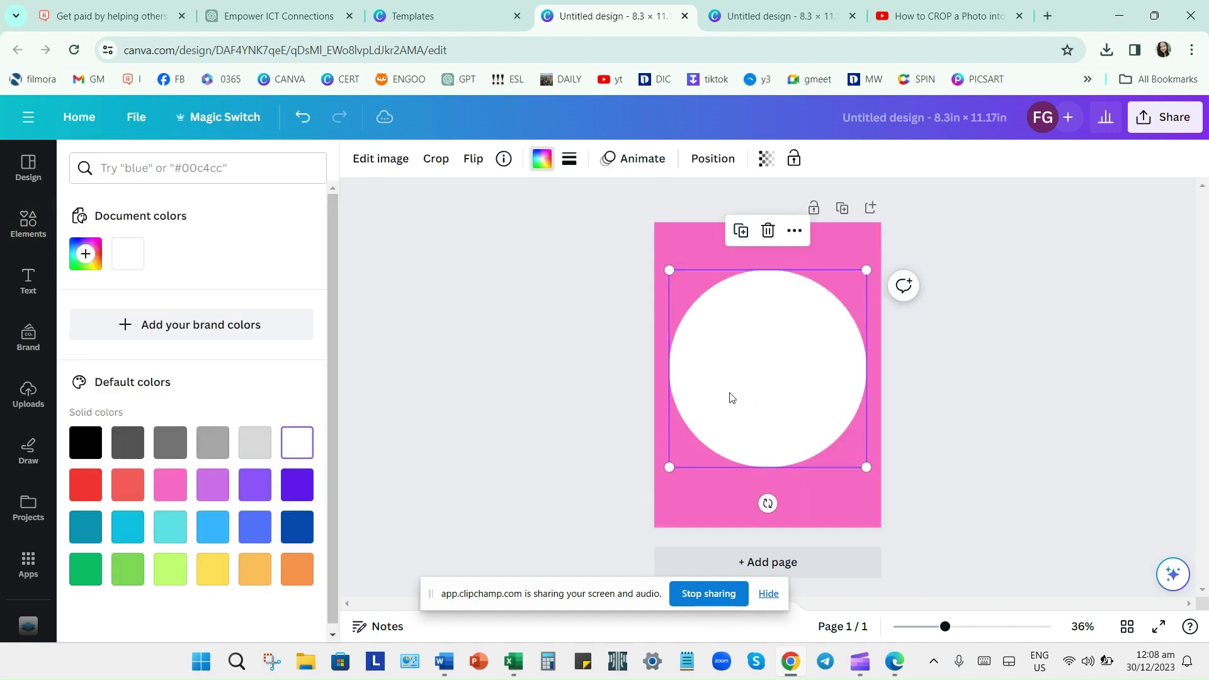
drag(669, 466, 654, 481)
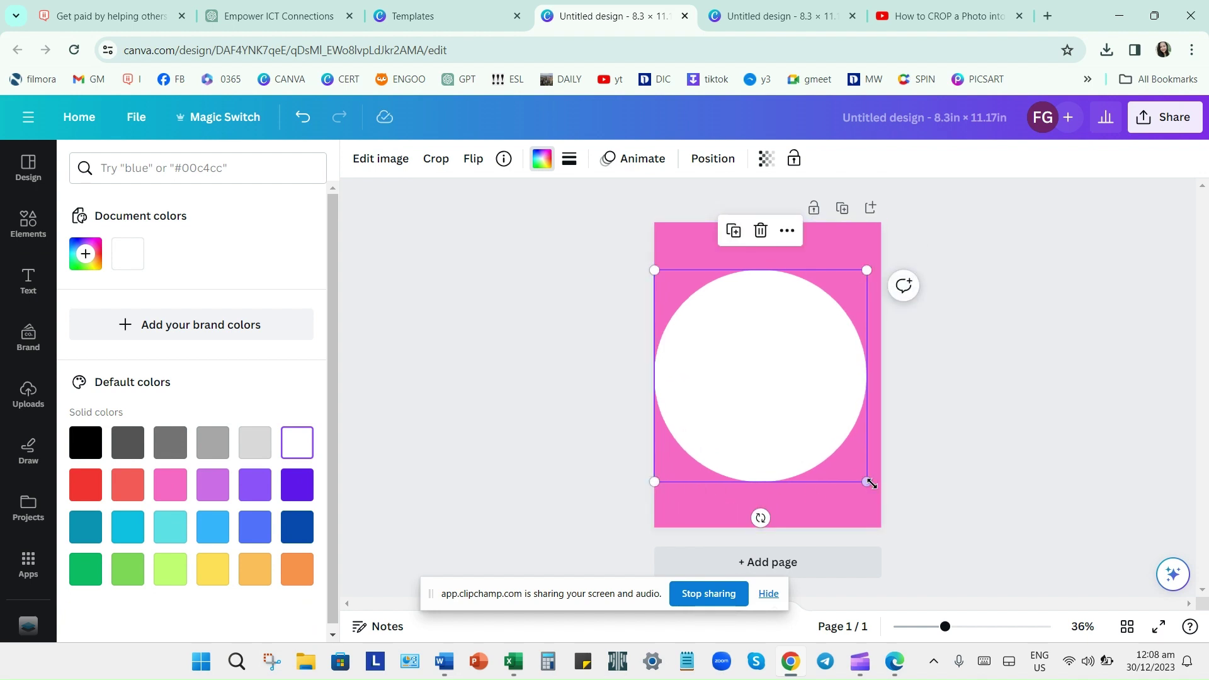
drag(869, 483, 883, 497)
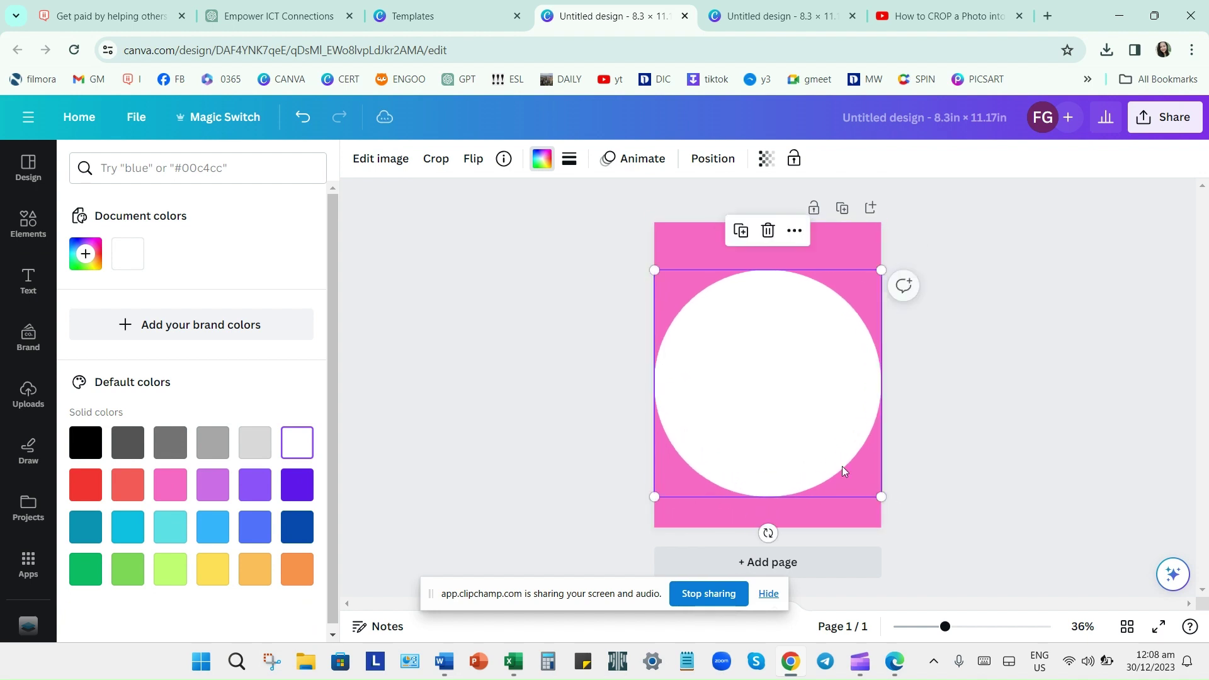
drag(796, 435, 789, 431)
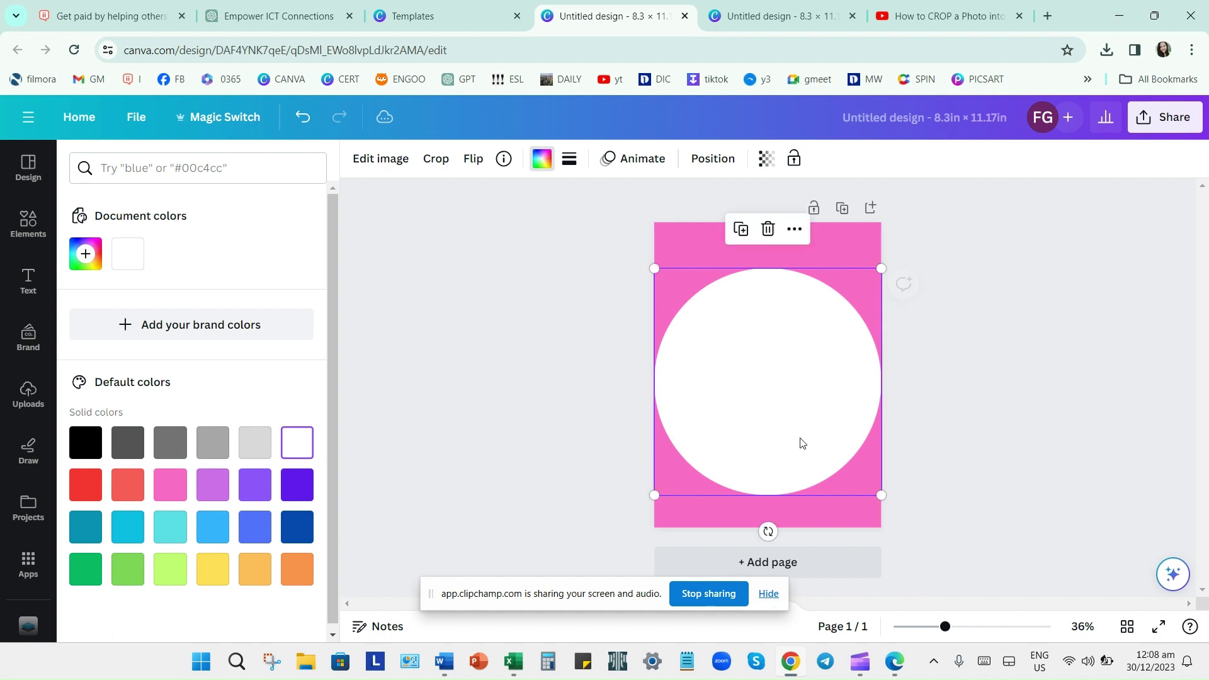
drag(880, 494, 874, 487)
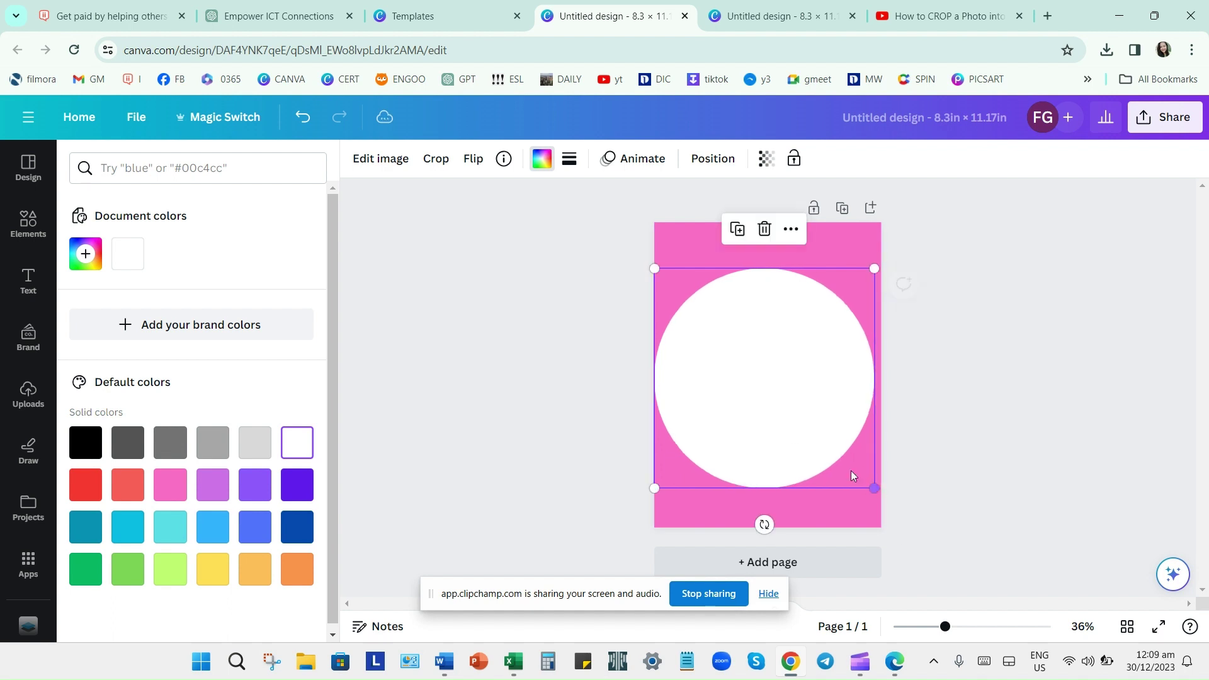
drag(800, 438, 804, 447)
key(Escape)
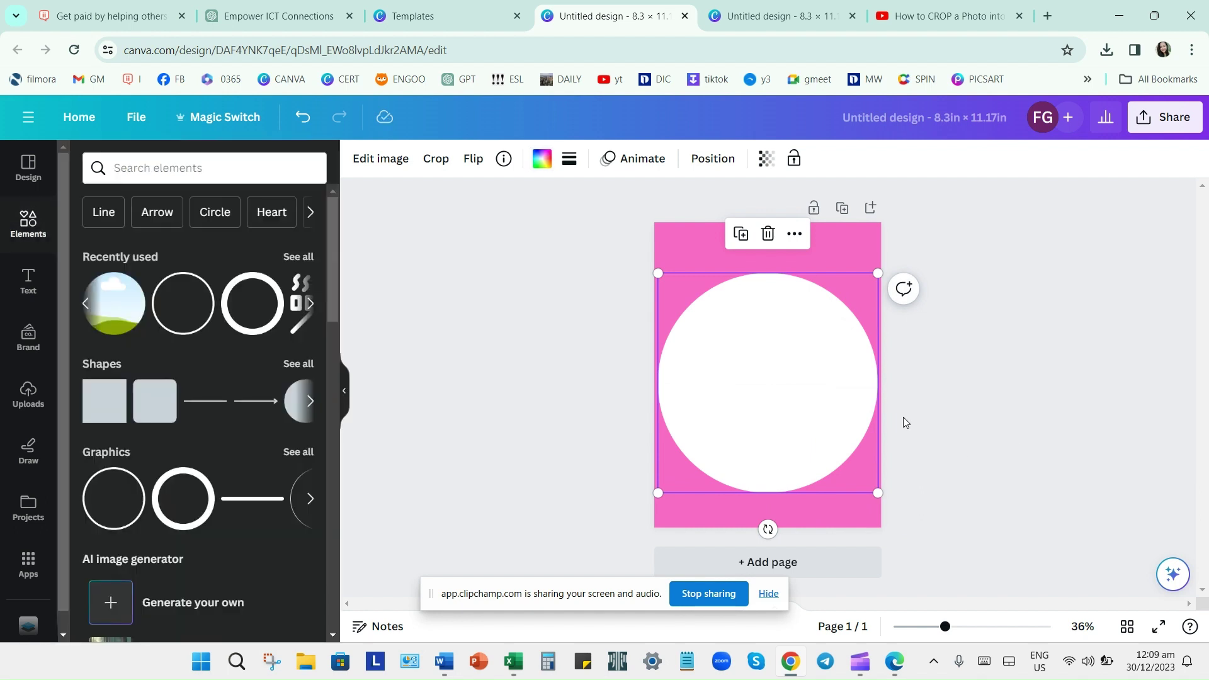
Place the uploaded BLOOM flower image on the page, enlarge it to fill most of the white circle and centre it.
click(30, 399)
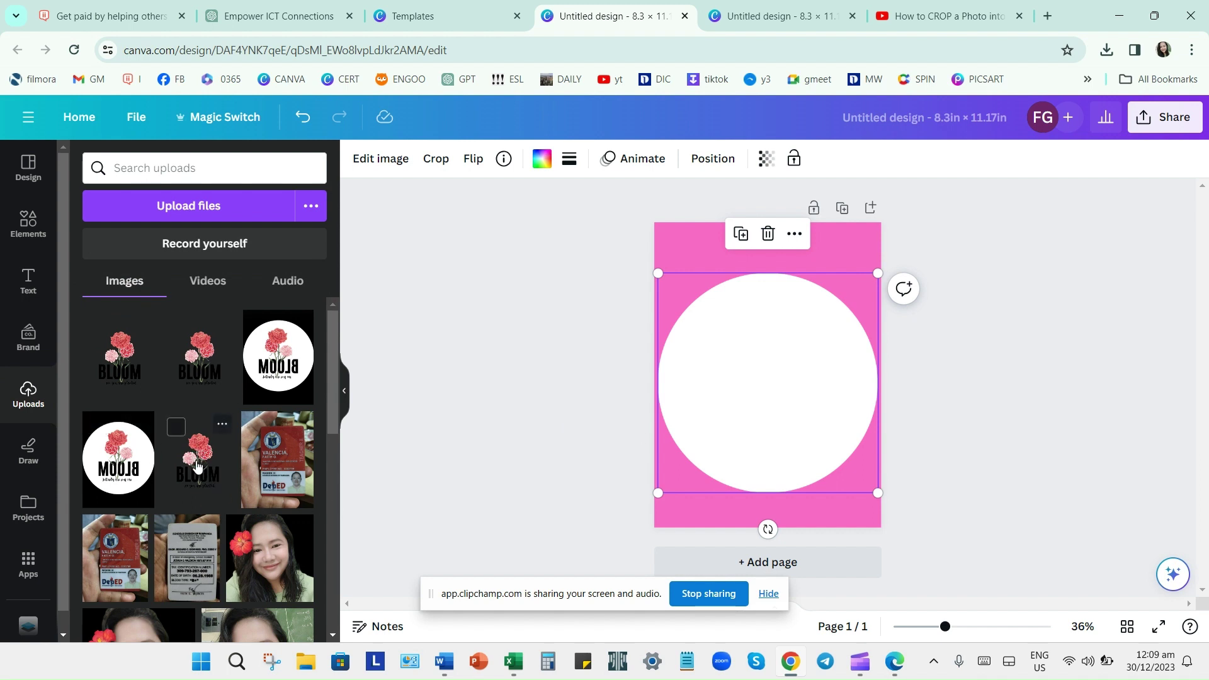
drag(198, 466, 723, 334)
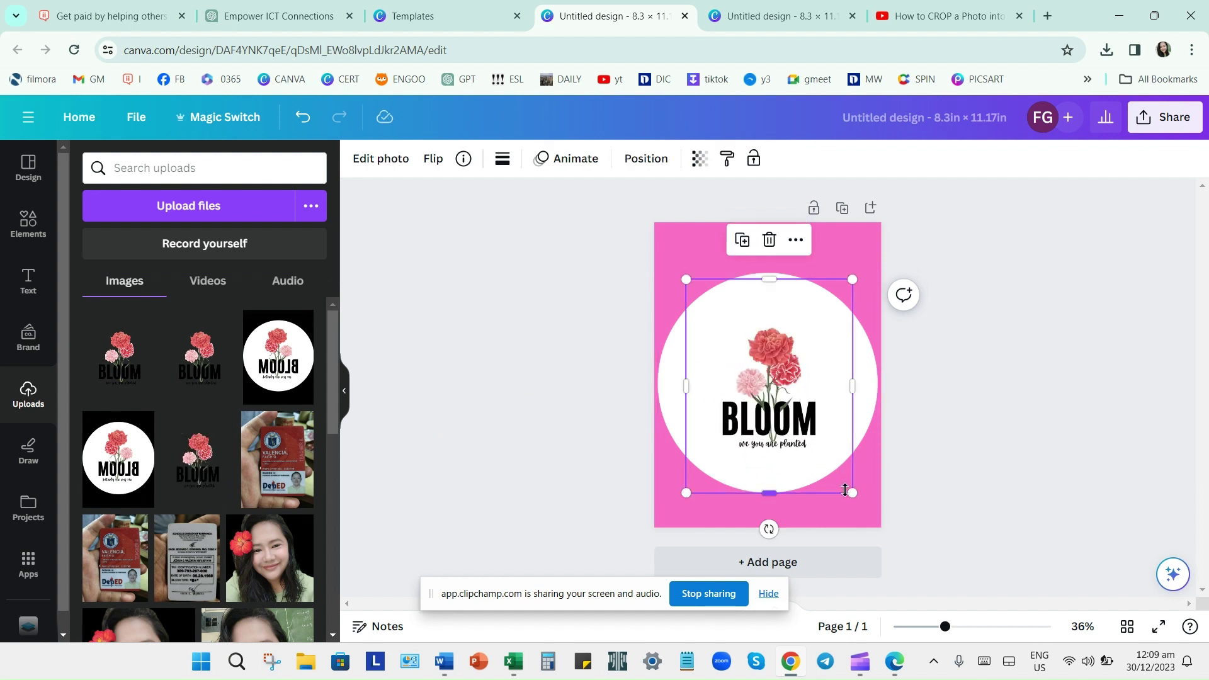
drag(845, 490, 866, 504)
mouse_move(753, 410)
mouse_down()
mouse_move(727, 391)
mouse_move(744, 399)
mouse_up()
drag(841, 484, 864, 514)
drag(751, 432, 755, 428)
drag(867, 377, 898, 376)
drag(796, 400, 782, 386)
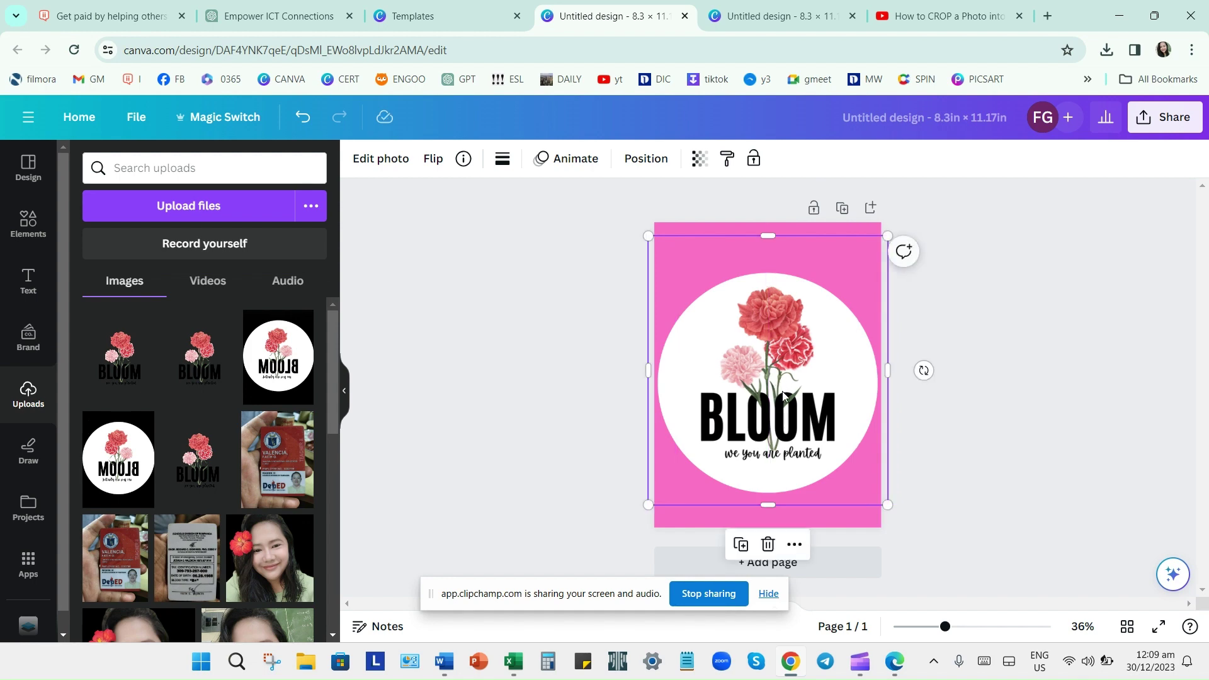
Extend the BLOOM image slightly on its left side and recentre it over the white circle.
click(1000, 422)
click(758, 421)
drag(642, 370, 643, 371)
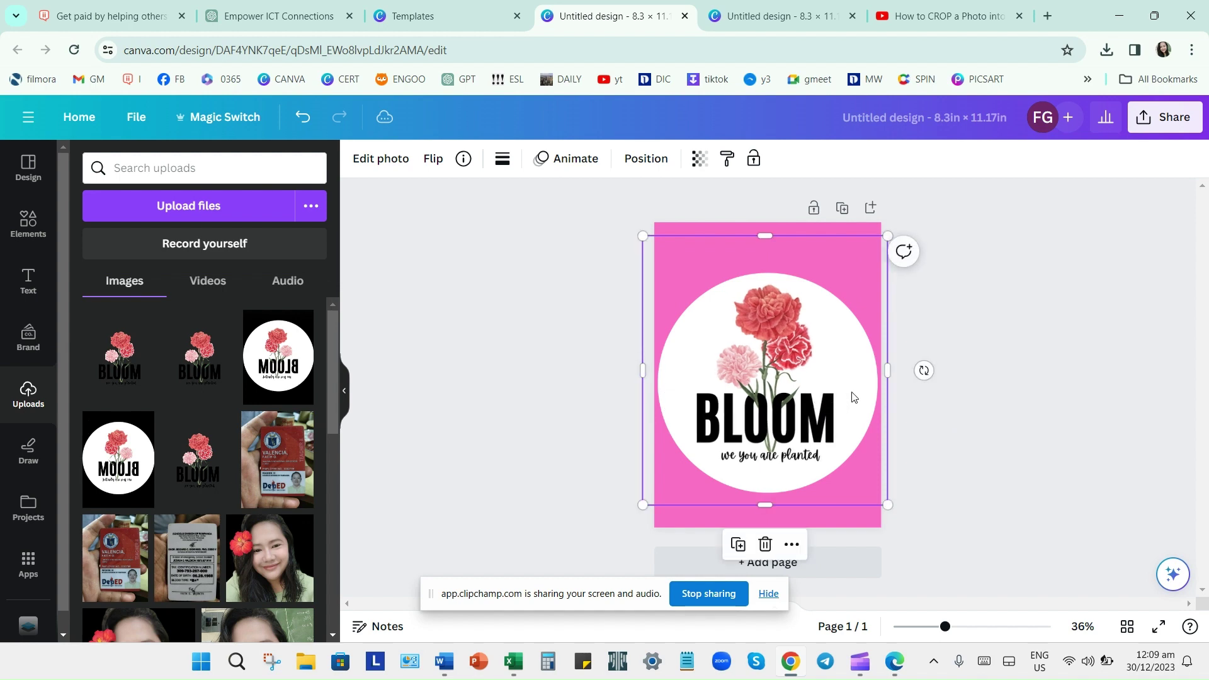
click(978, 428)
drag(789, 405, 792, 405)
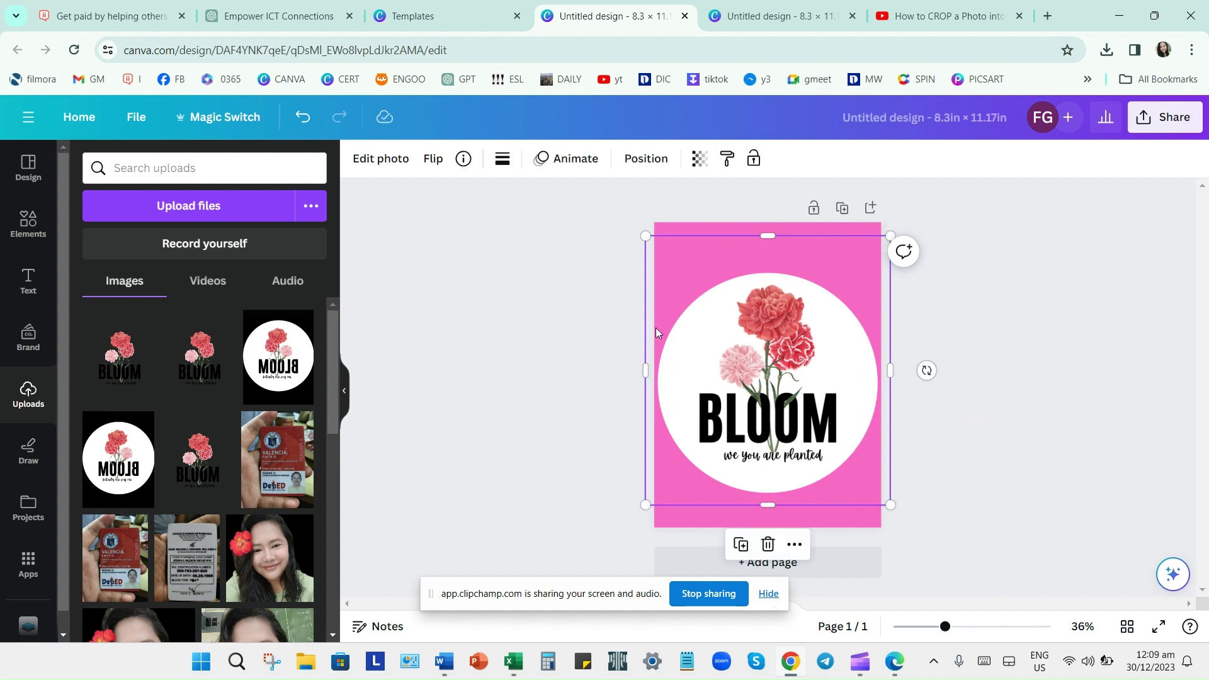
Flip the BLOOM image horizontally so its text is mirrored.
click(843, 415)
click(434, 158)
click(451, 198)
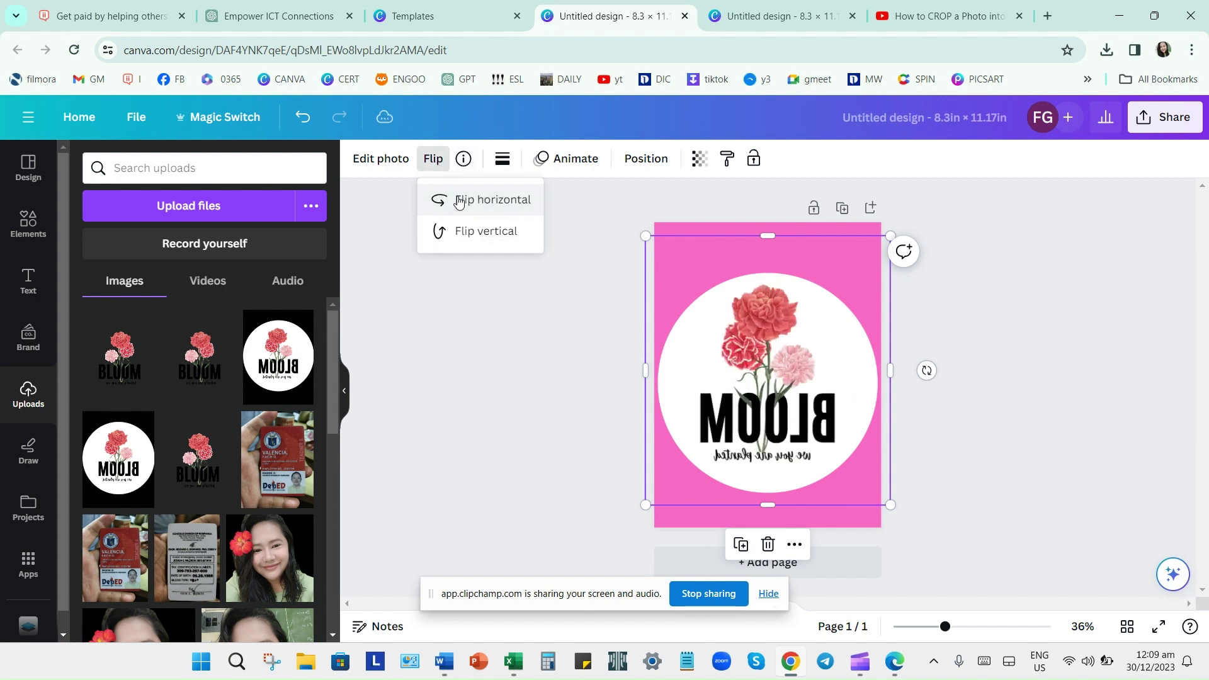
click(915, 390)
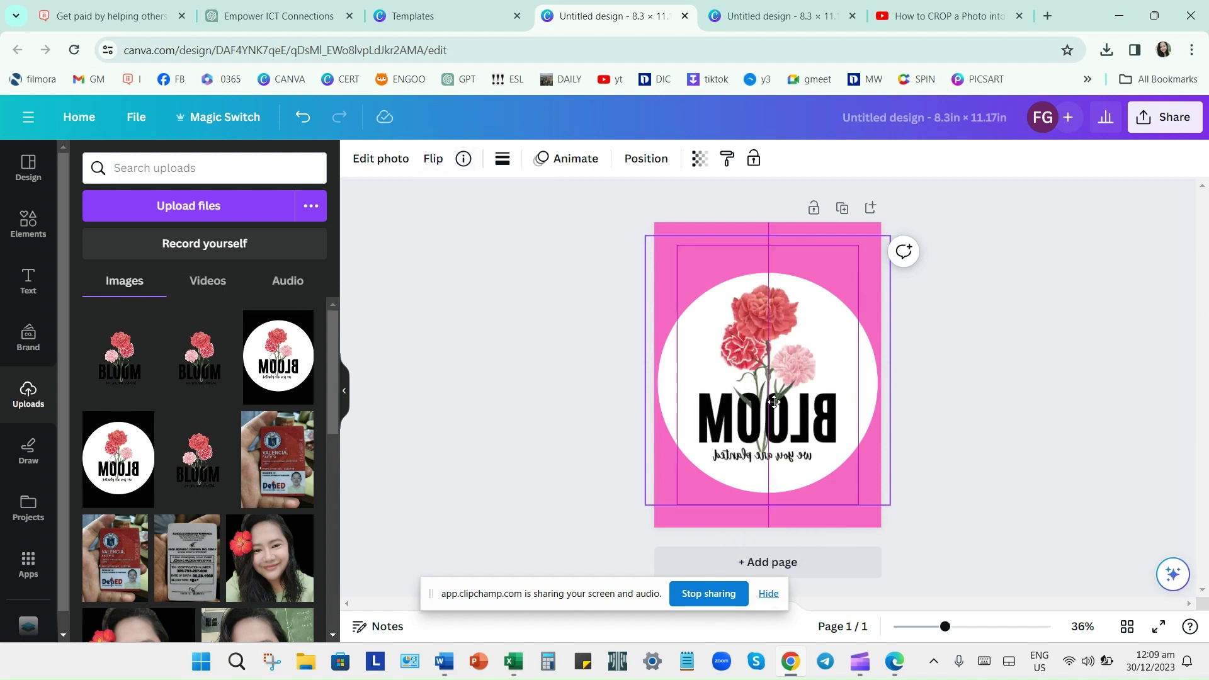
Widen the mirrored BLOOM image a little more and centre it horizontally on the page.
drag(764, 403, 773, 402)
click(1106, 450)
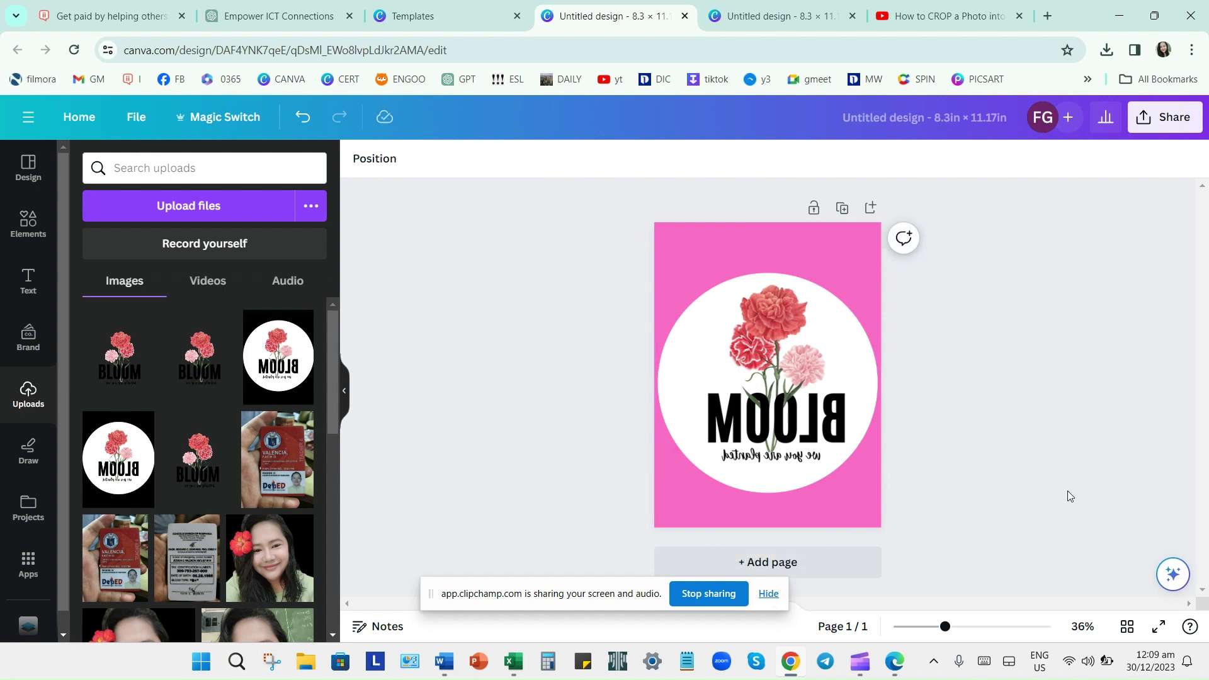
click(664, 385)
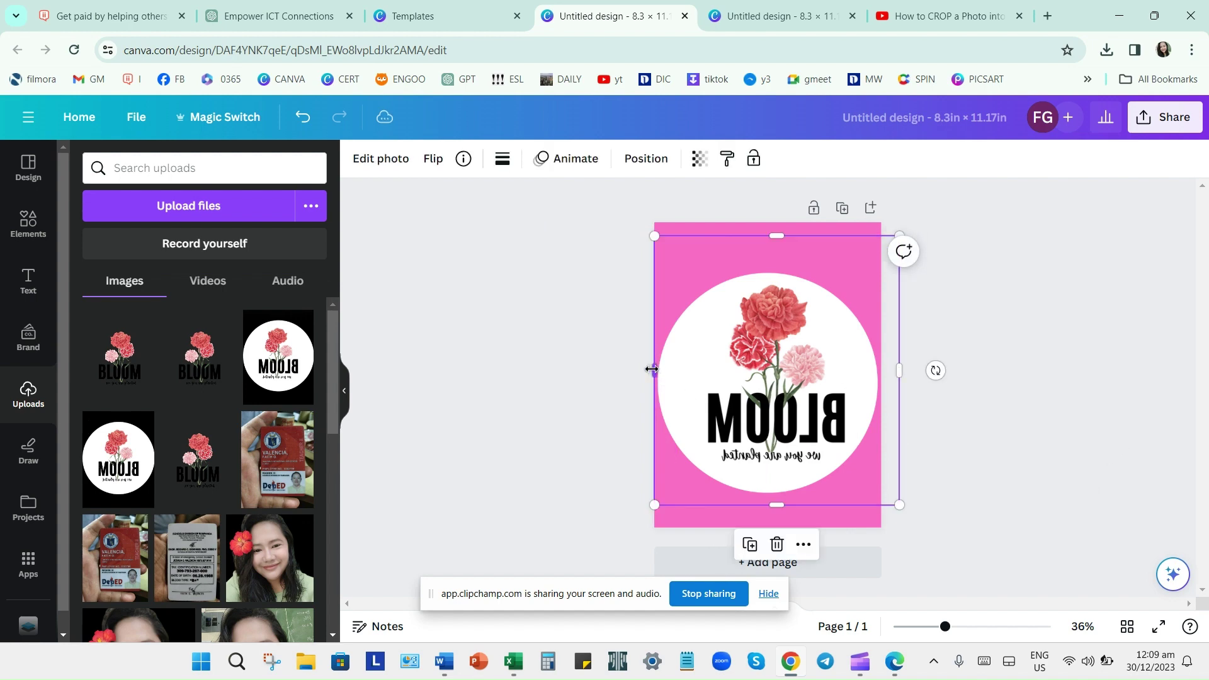
drag(652, 370, 646, 369)
click(1076, 457)
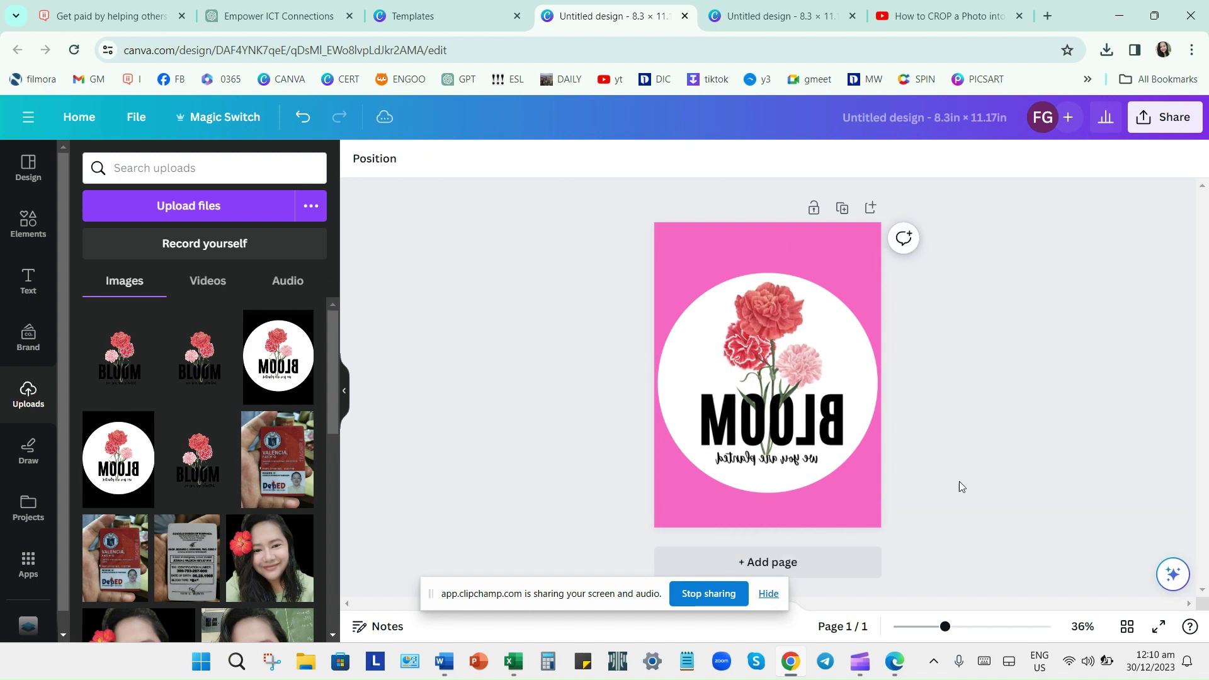
drag(811, 377, 790, 372)
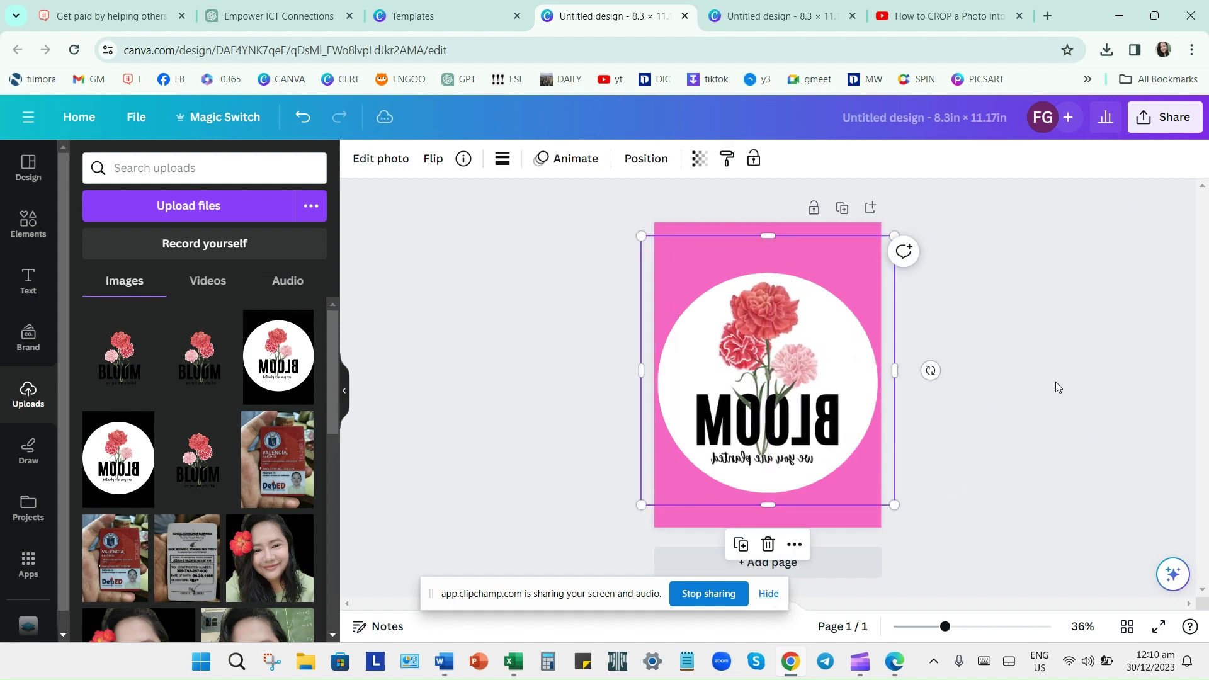
click(1058, 387)
Set the PNG download size to 3.125 and start downloading the design.
click(1165, 117)
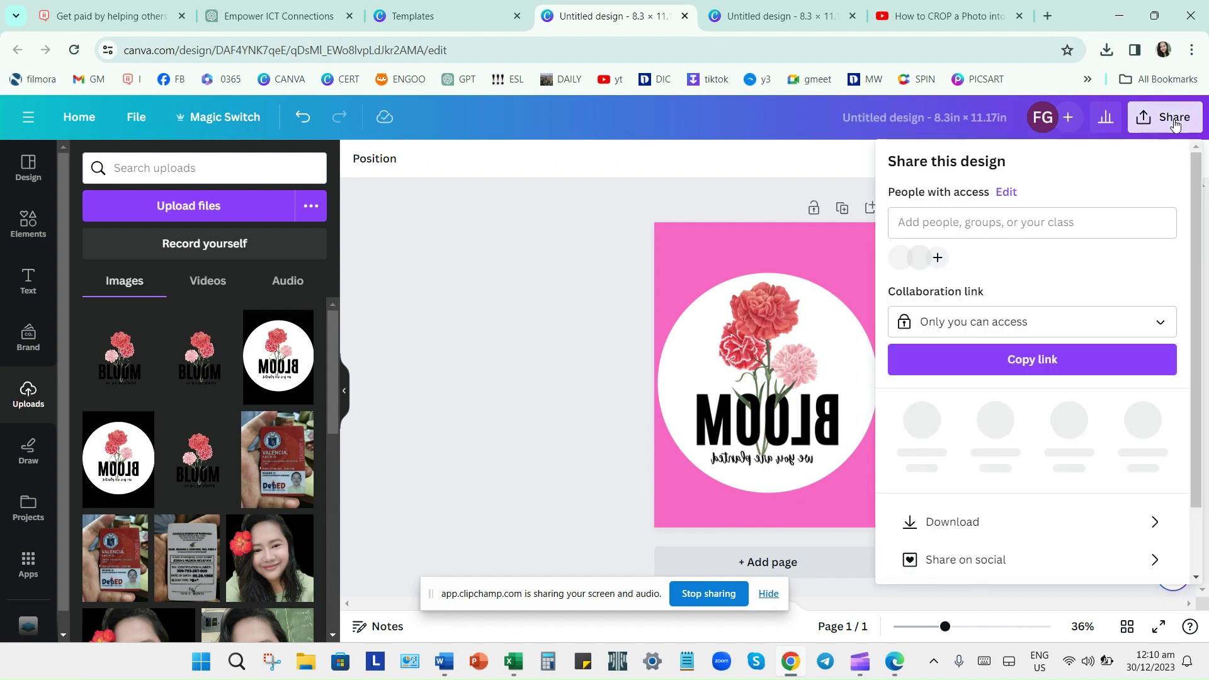
click(925, 514)
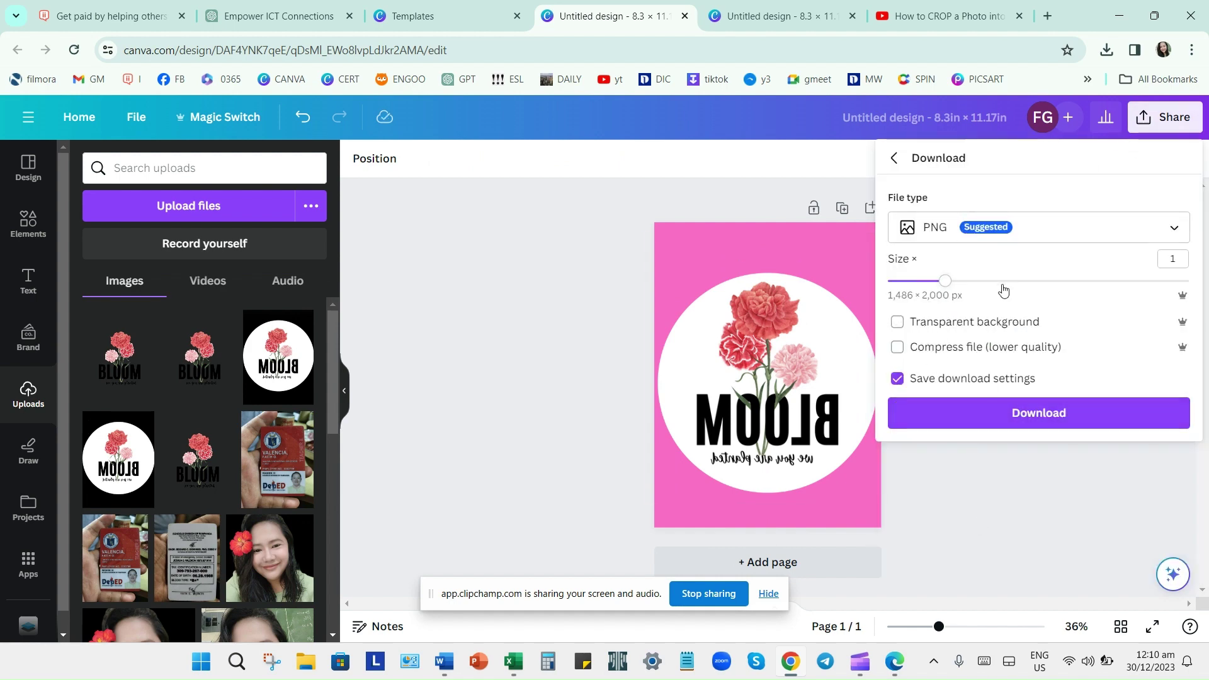
drag(946, 283, 1181, 284)
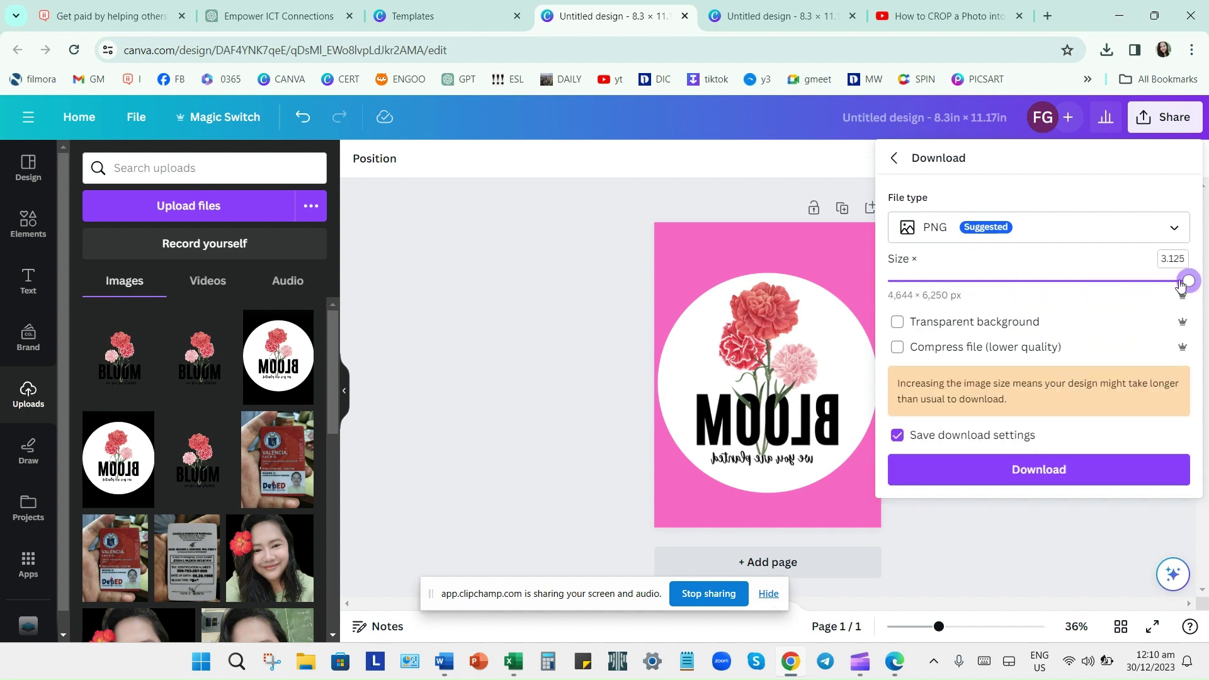
click(1069, 482)
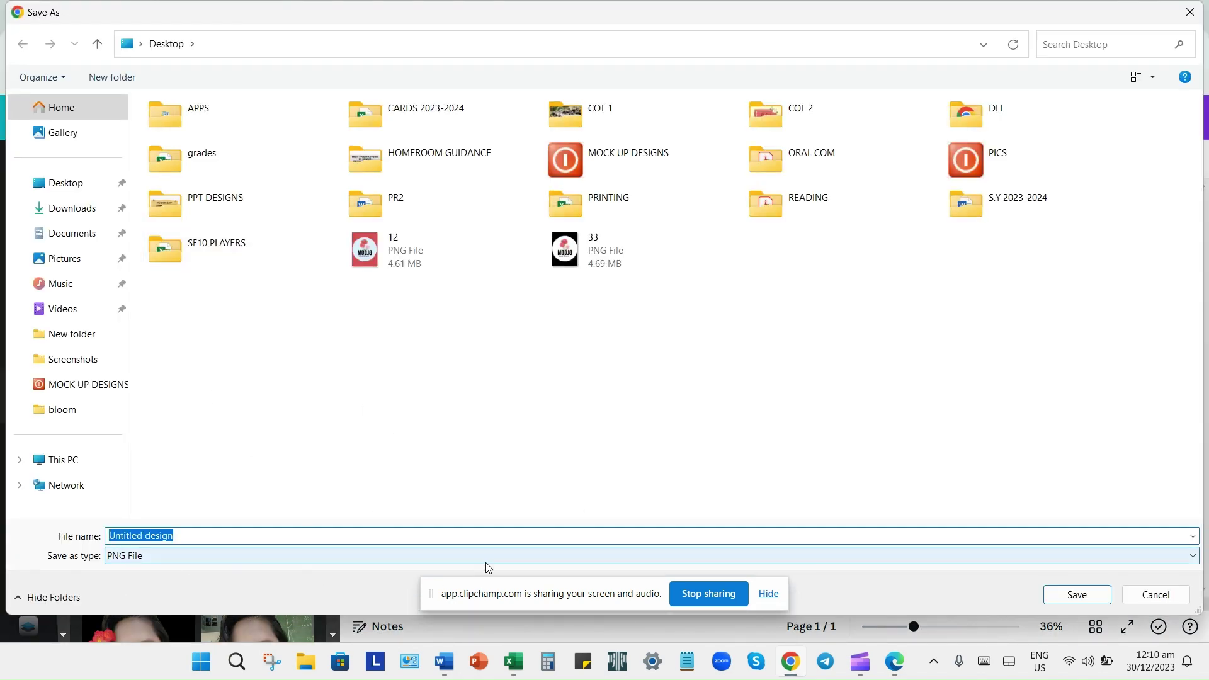
Save the downloaded PNG on the Desktop as FINALE and open the file to check the design.
text(FINALE)
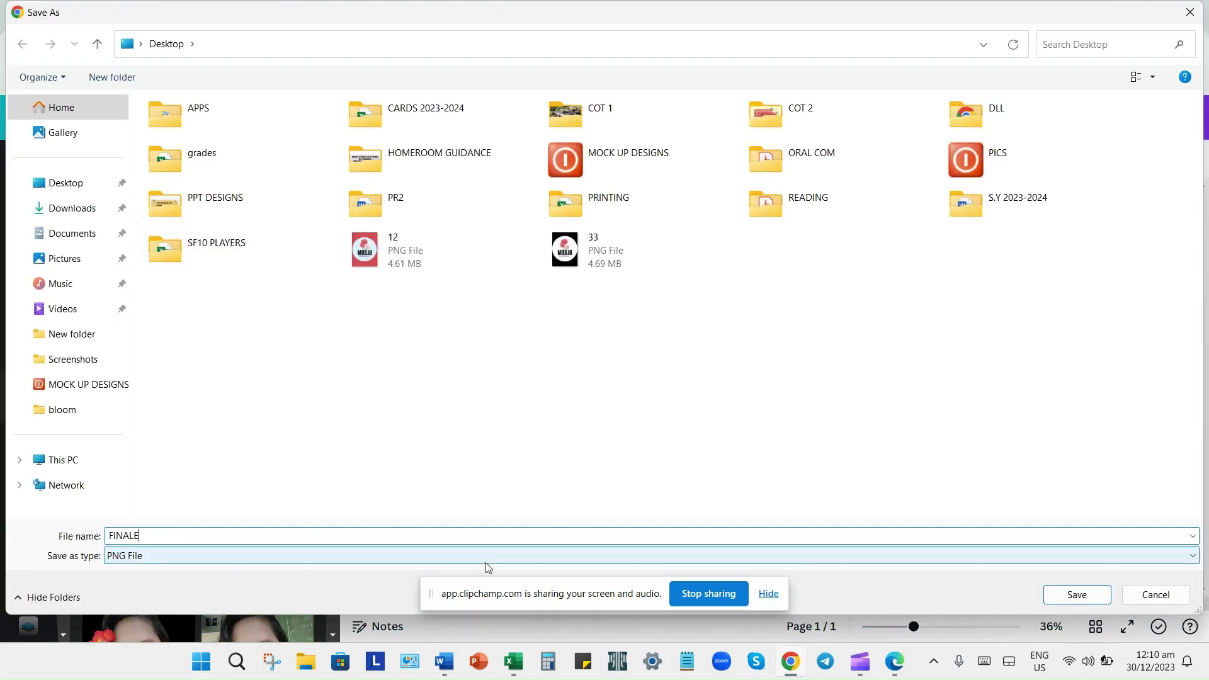
key(Return)
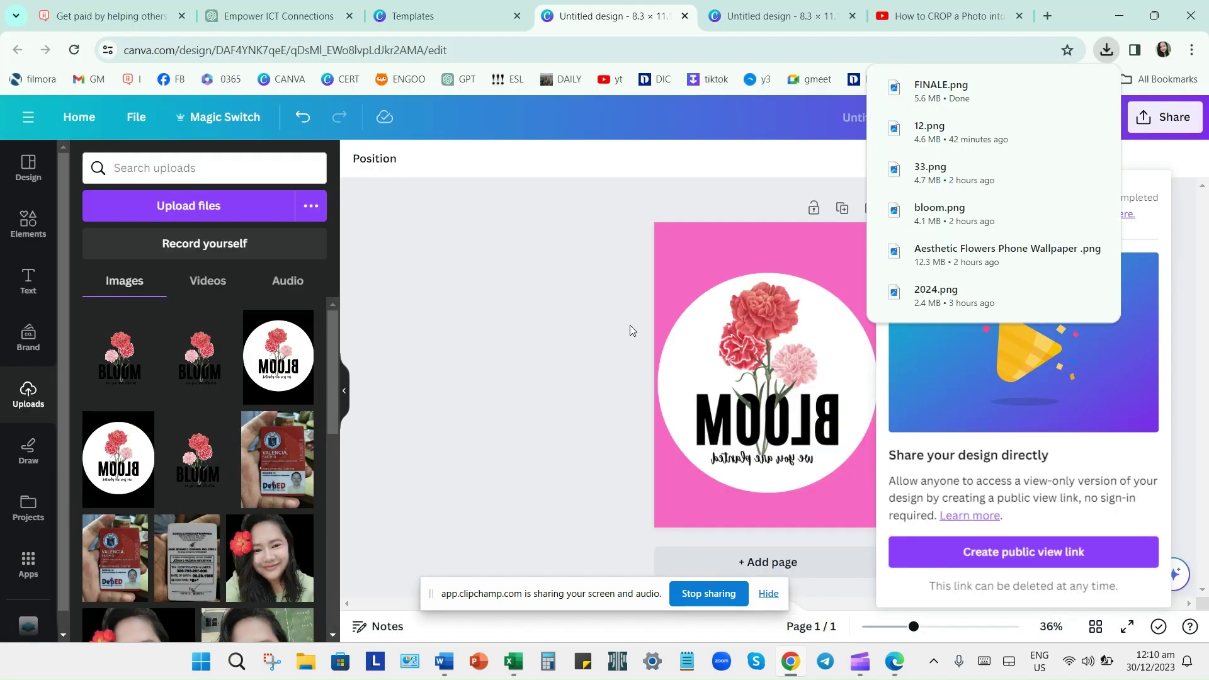
mouse_move(994, 95)
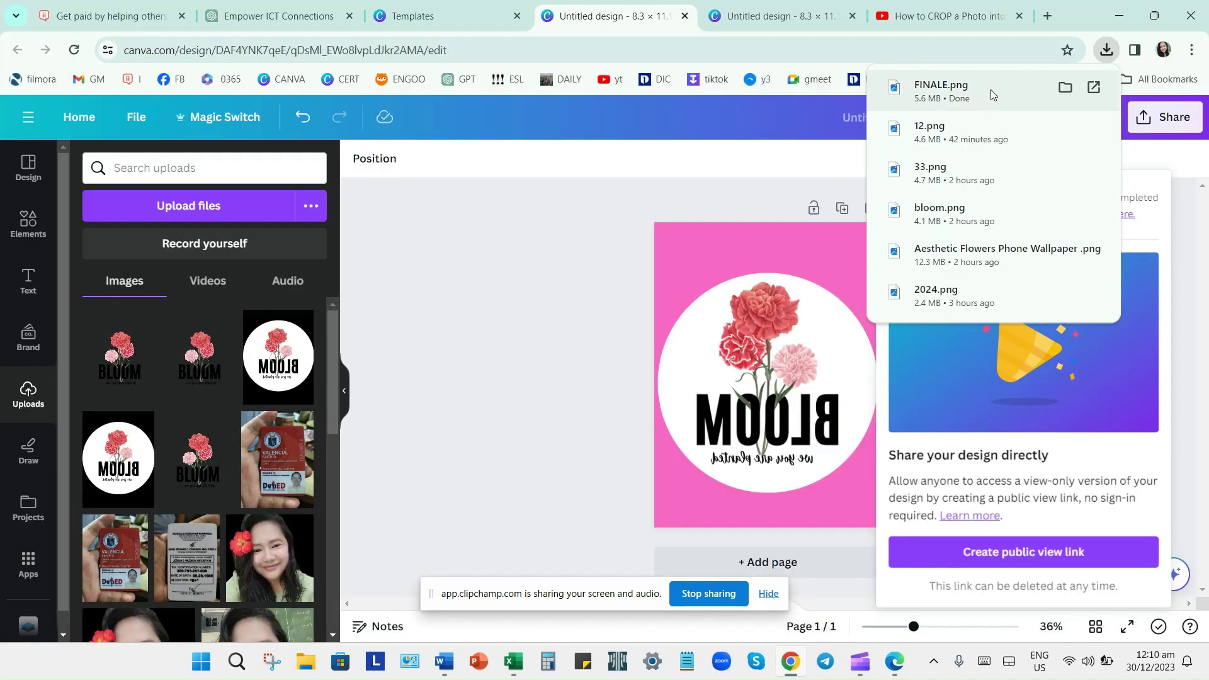
click(950, 96)
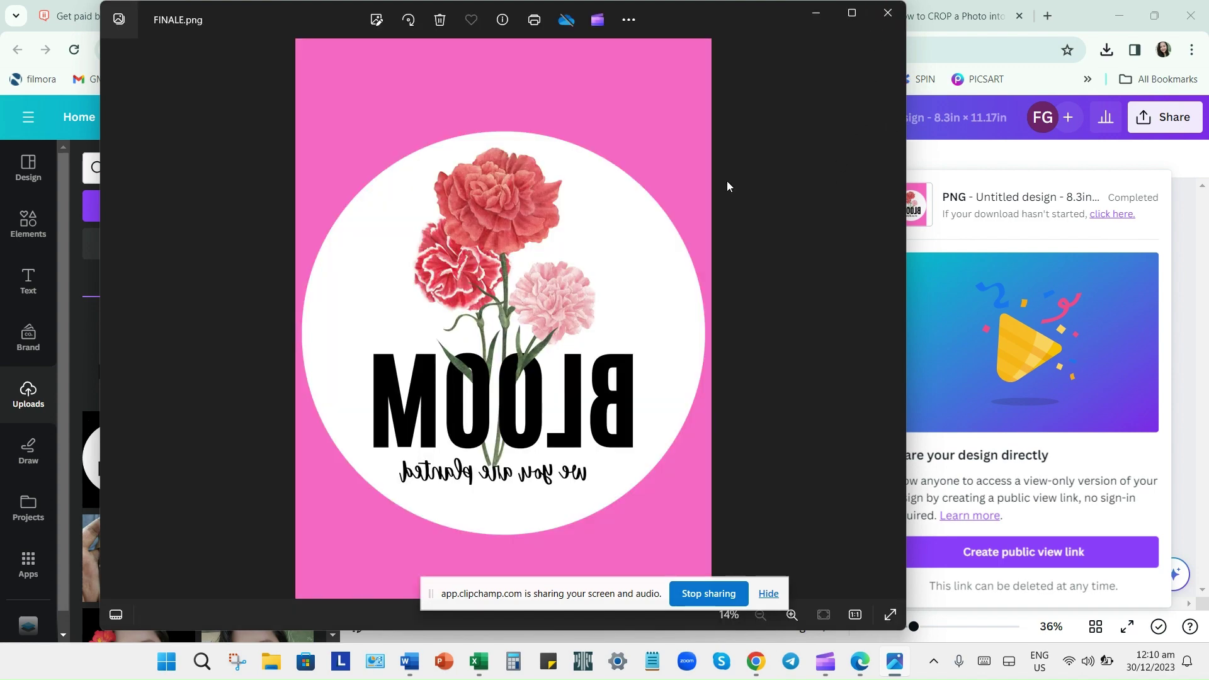
click(887, 15)
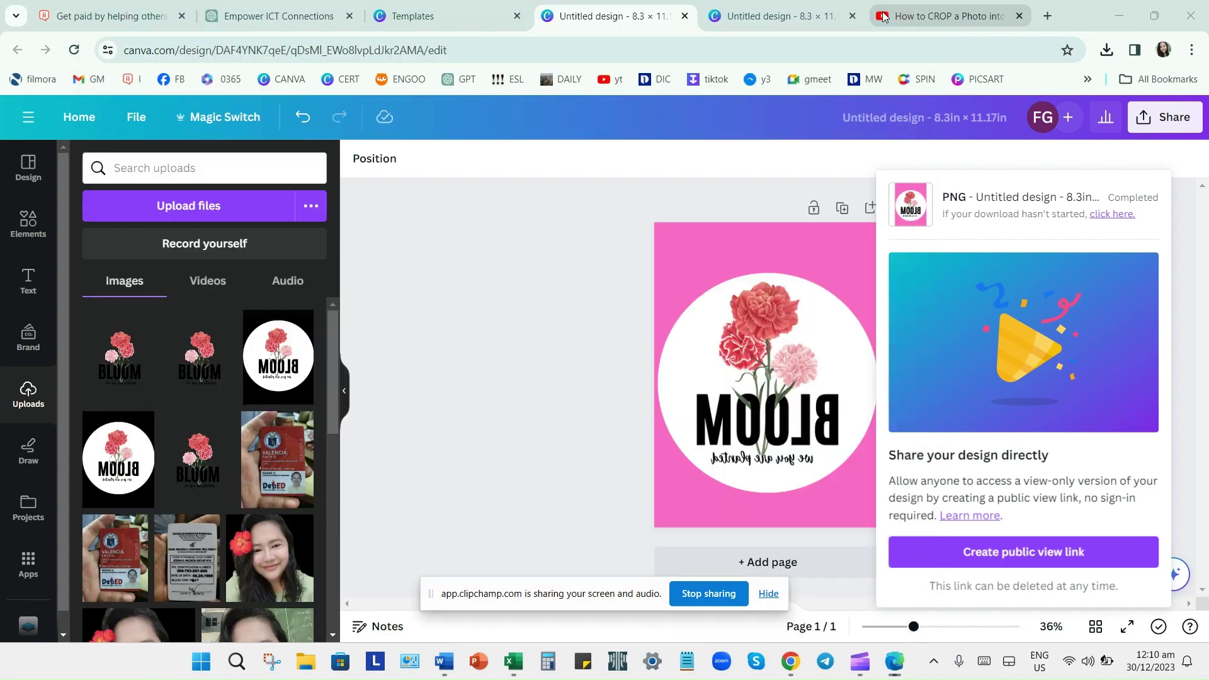
Switch to the open Word document and delete the red-background BLOOM picture from the page.
click(1120, 15)
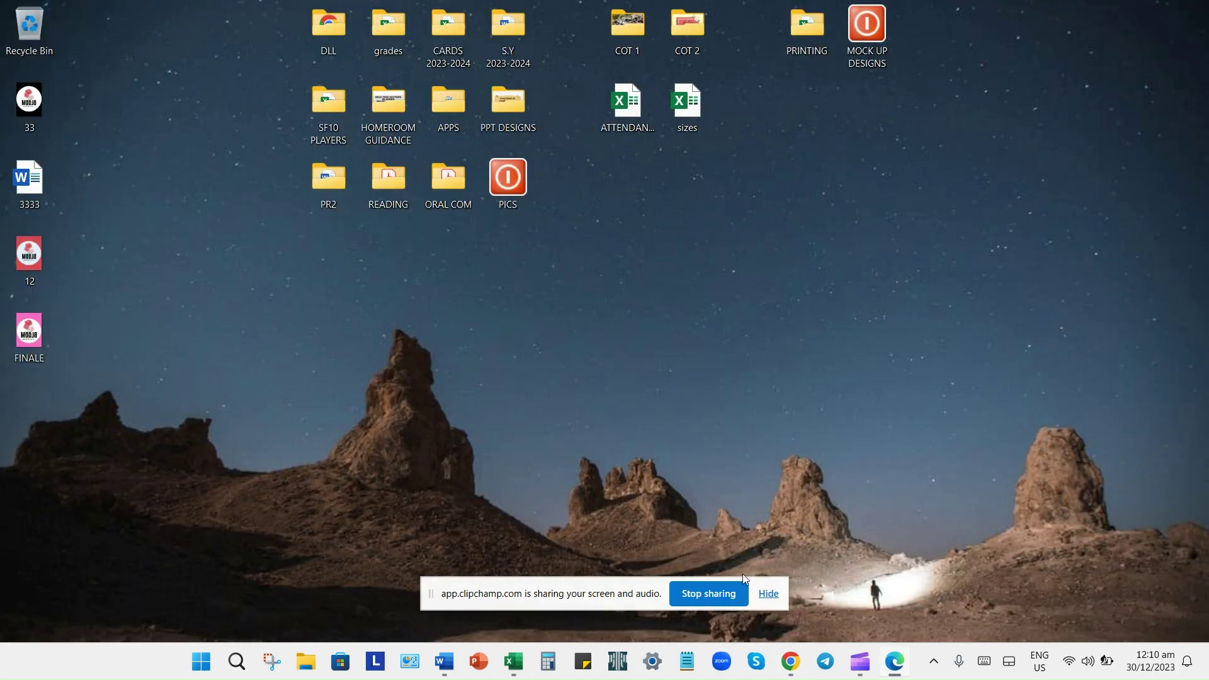
click(445, 663)
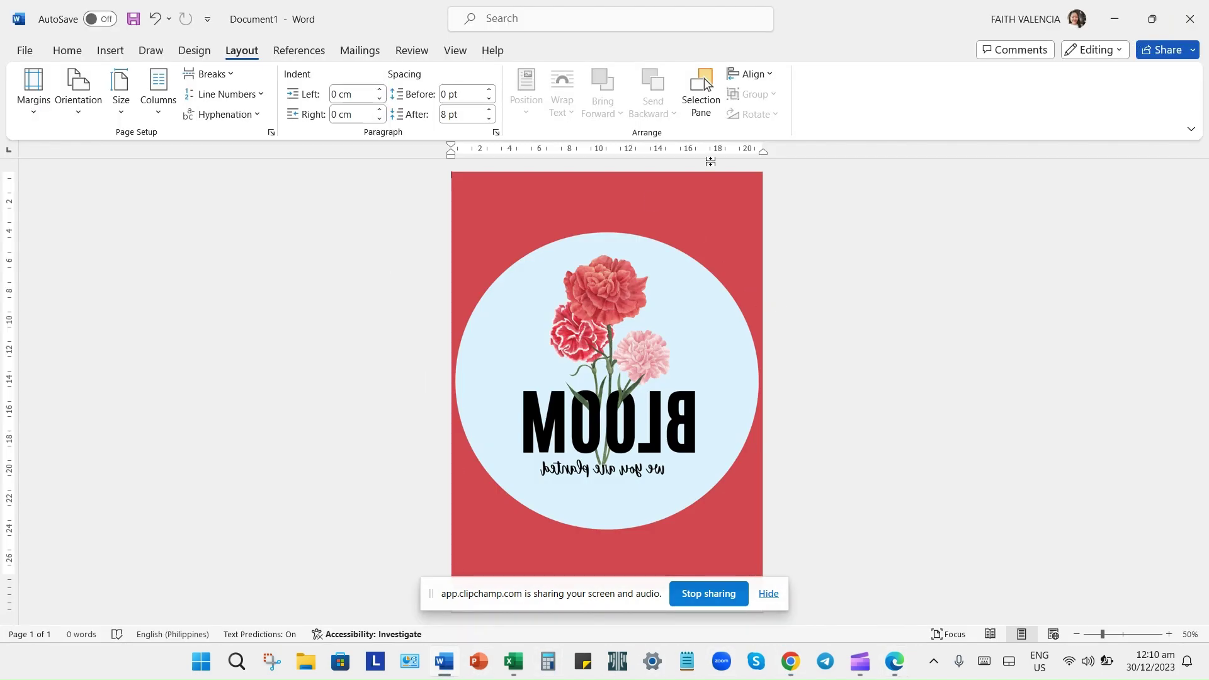
click(652, 197)
key(Delete)
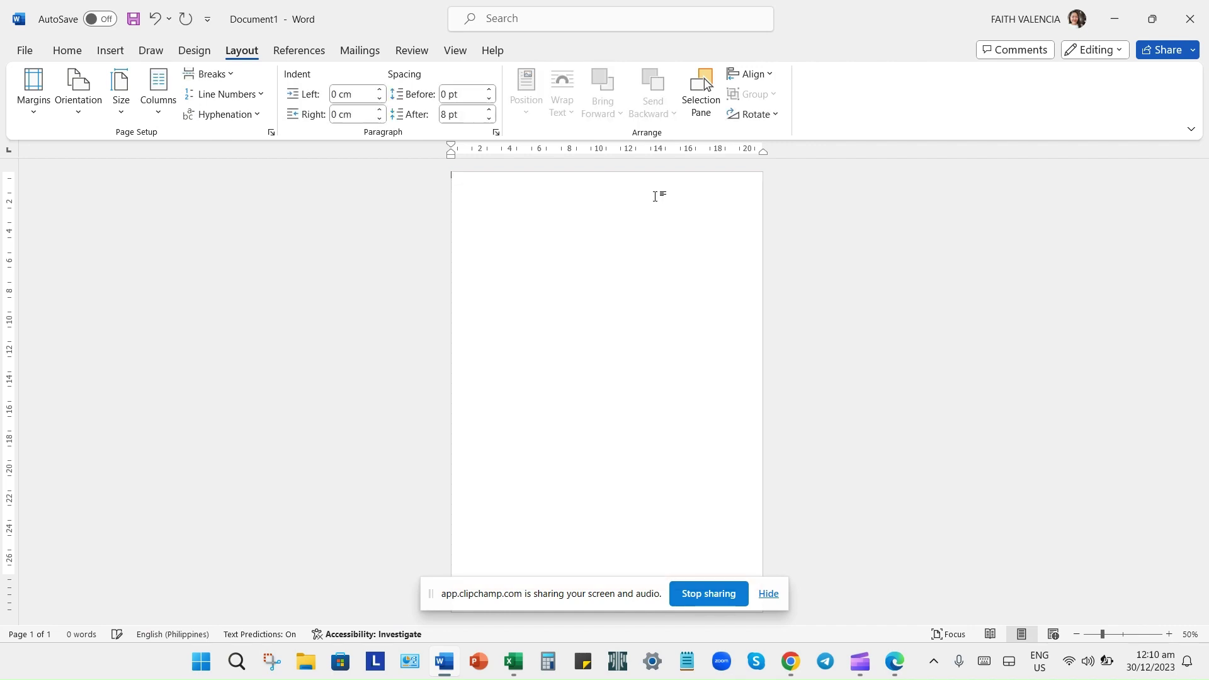
Insert the FINALE image from the desktop into the blank Word page, restoring the document to full-screen size.
click(1152, 18)
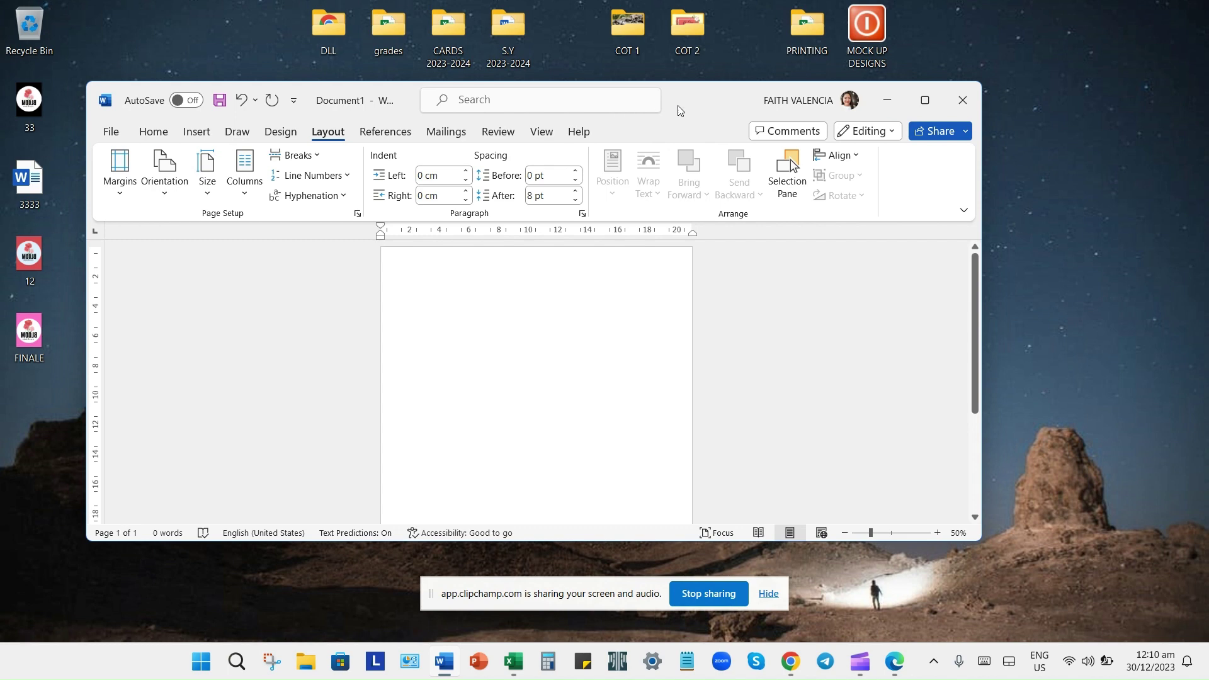
drag(680, 111, 892, 49)
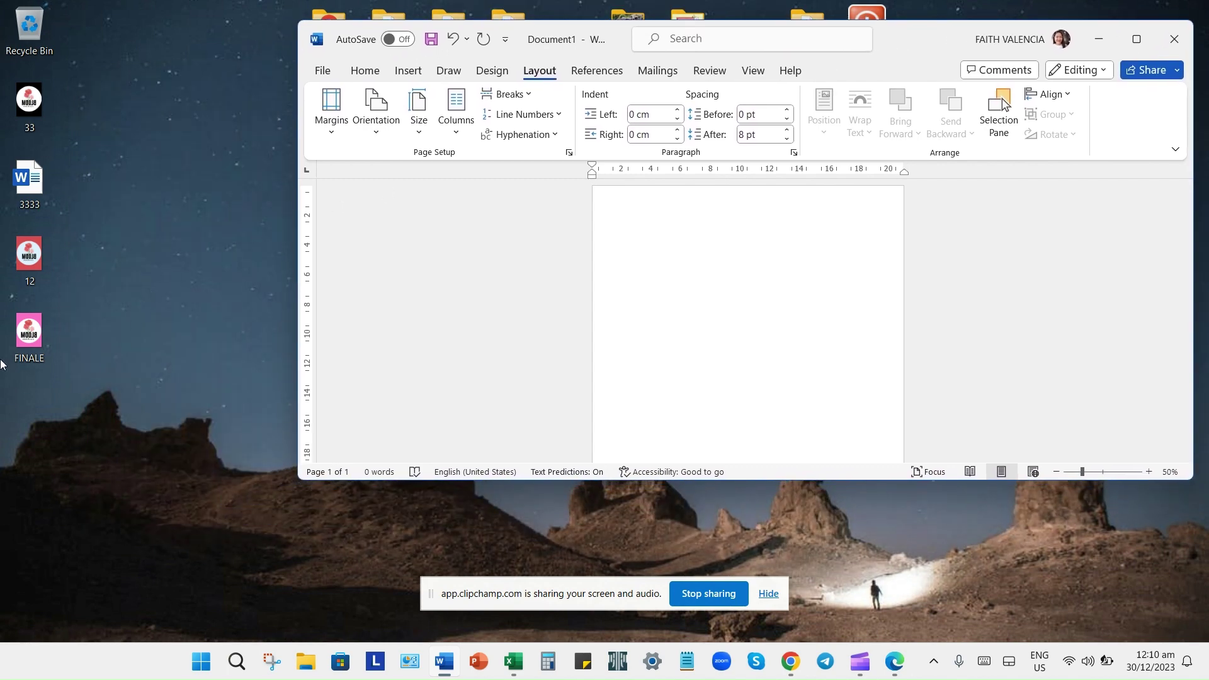
drag(29, 337, 688, 297)
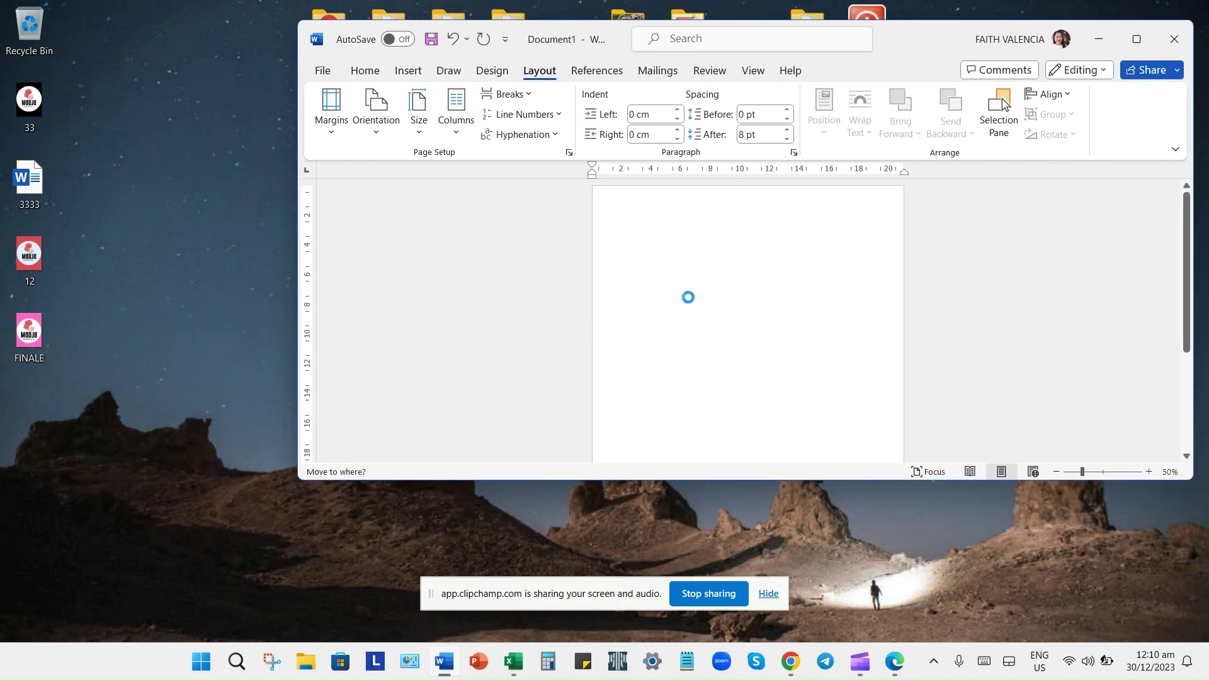
click(1152, 43)
Stretch the pink BLOOM picture horizontally so it reaches the page's right edge.
click(566, 401)
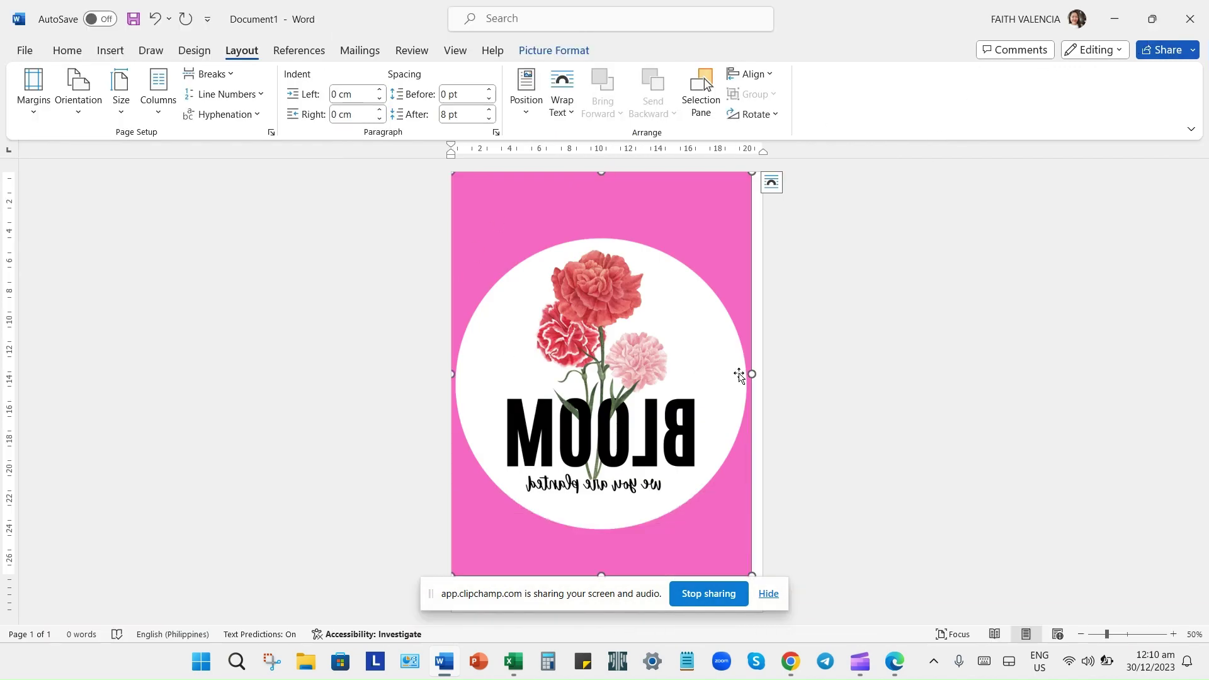
drag(753, 373, 762, 375)
click(873, 393)
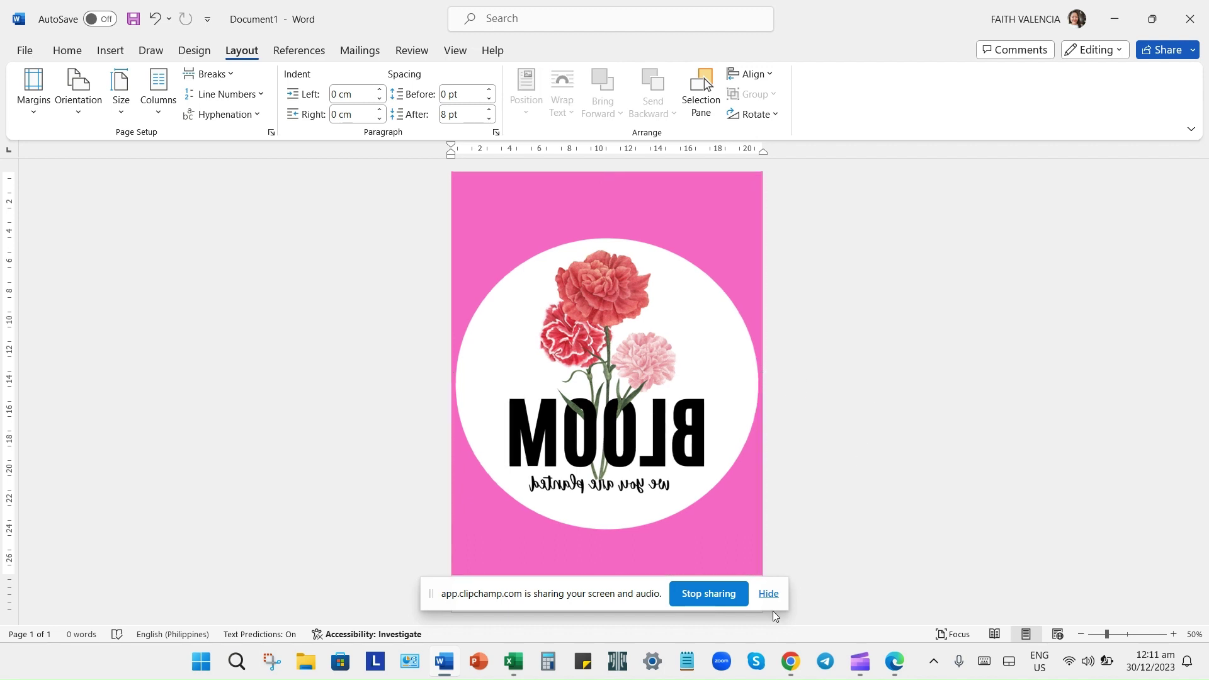
Hide the screen-sharing notice and stretch the BLOOM picture's bottom edge slightly downward.
mouse_move(791, 661)
click(769, 594)
mouse_move(606, 543)
mouse_down()
mouse_move(597, 499)
mouse_move(592, 515)
mouse_move(609, 526)
mouse_up()
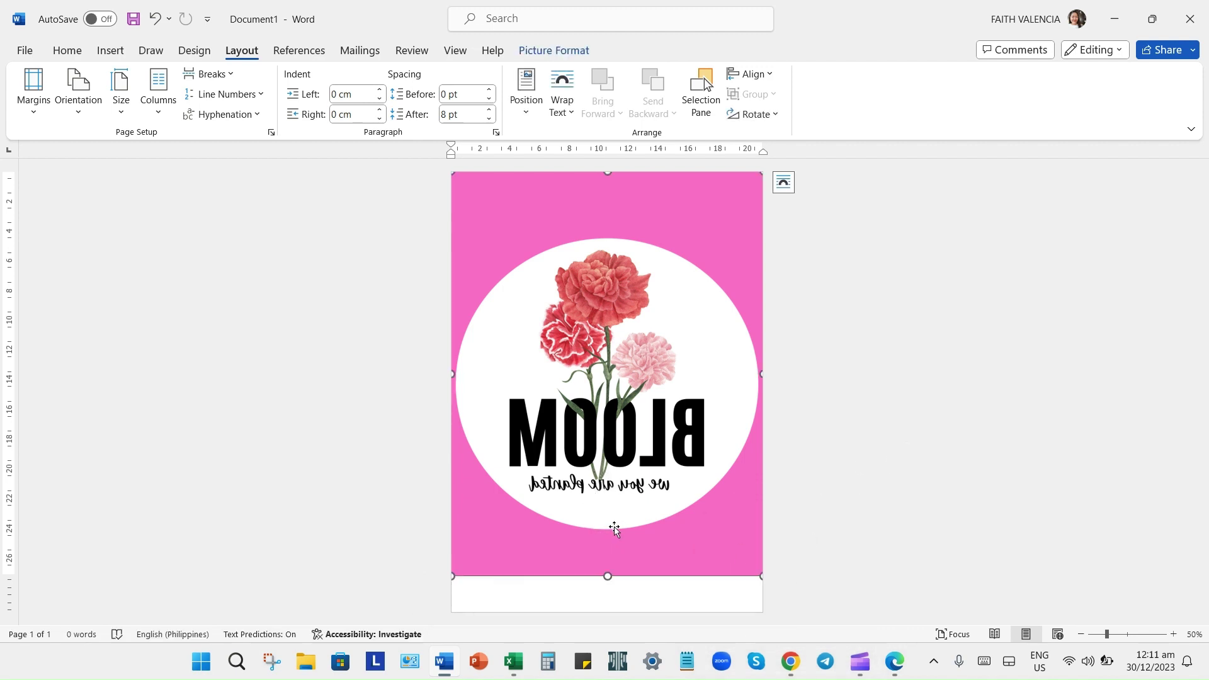
click(633, 581)
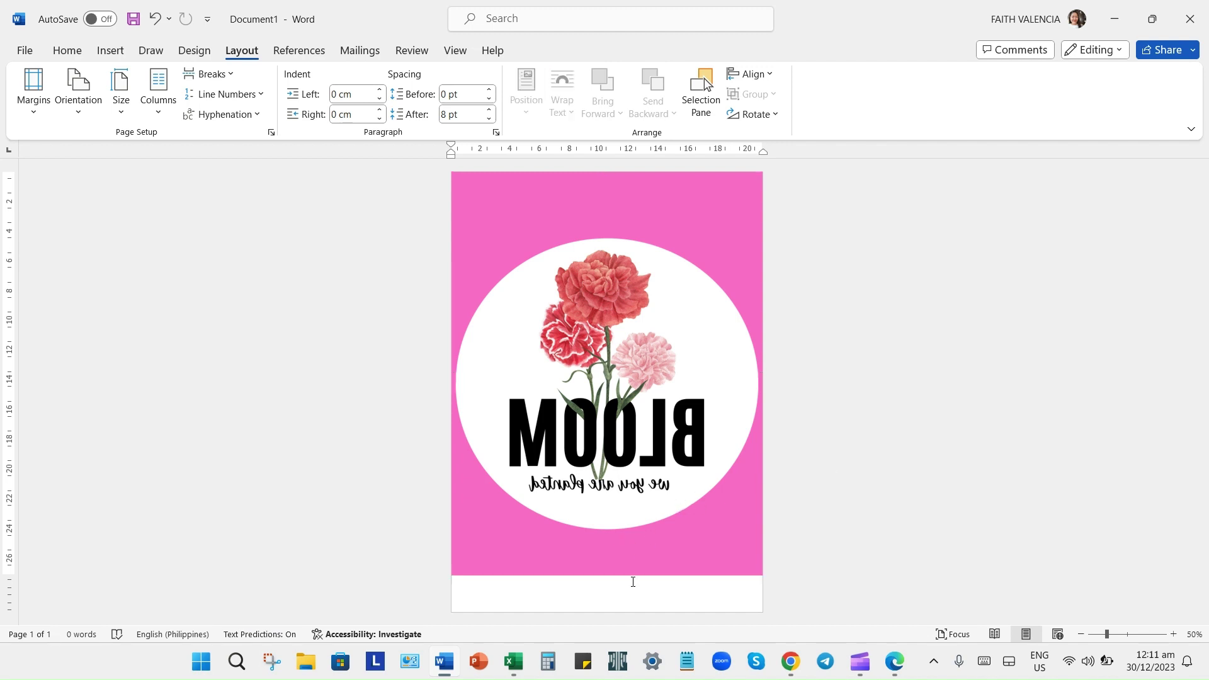
click(604, 567)
mouse_move(606, 573)
mouse_down()
mouse_move(602, 559)
mouse_move(620, 570)
mouse_move(610, 579)
mouse_up()
click(784, 520)
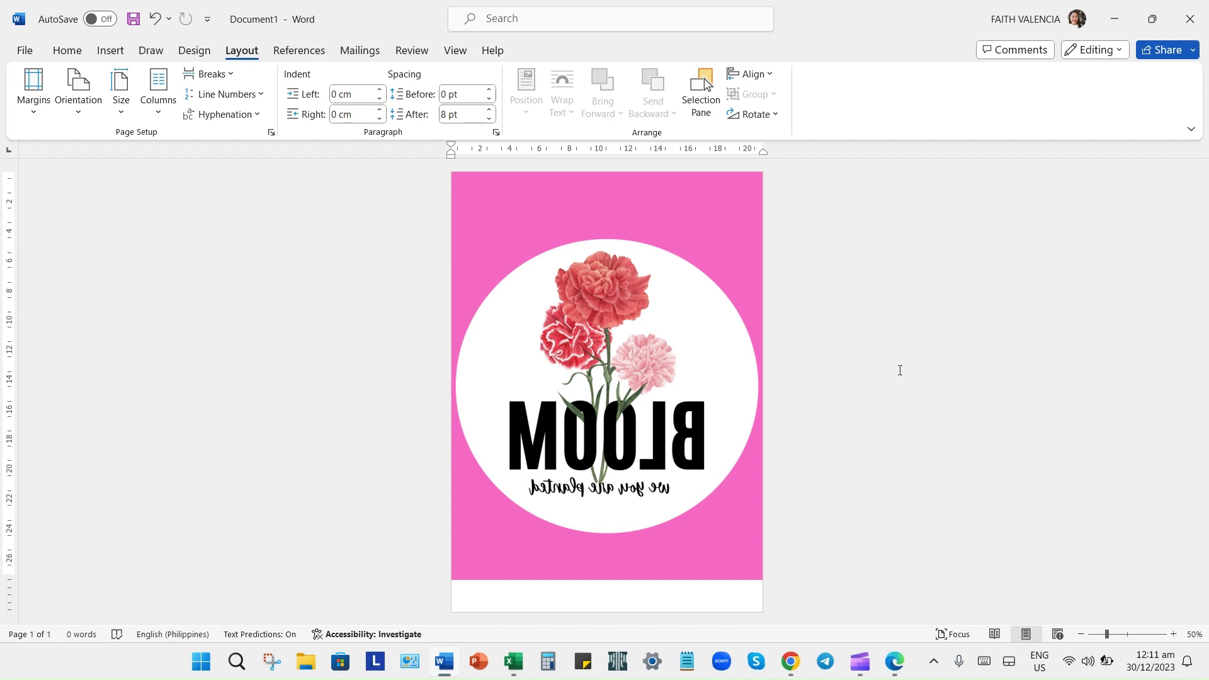
Open the print settings' EPSON L110 printer properties and apply the SUBLIMATION preset.
key(ctrl+p)
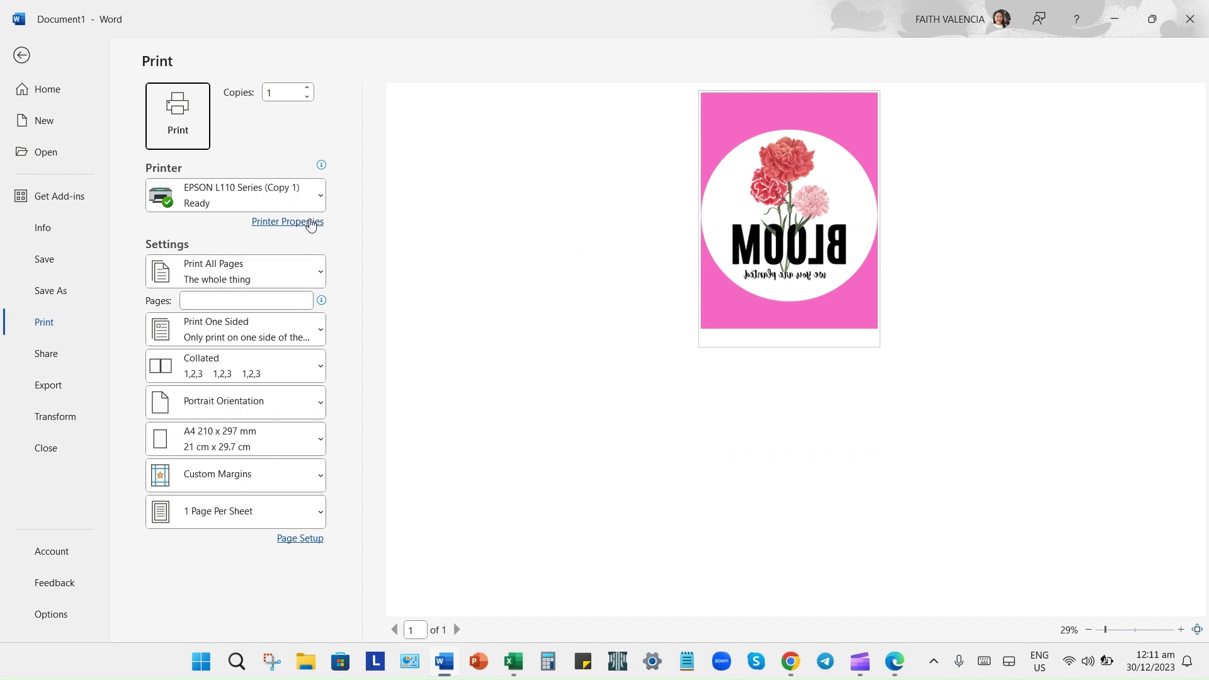
click(317, 223)
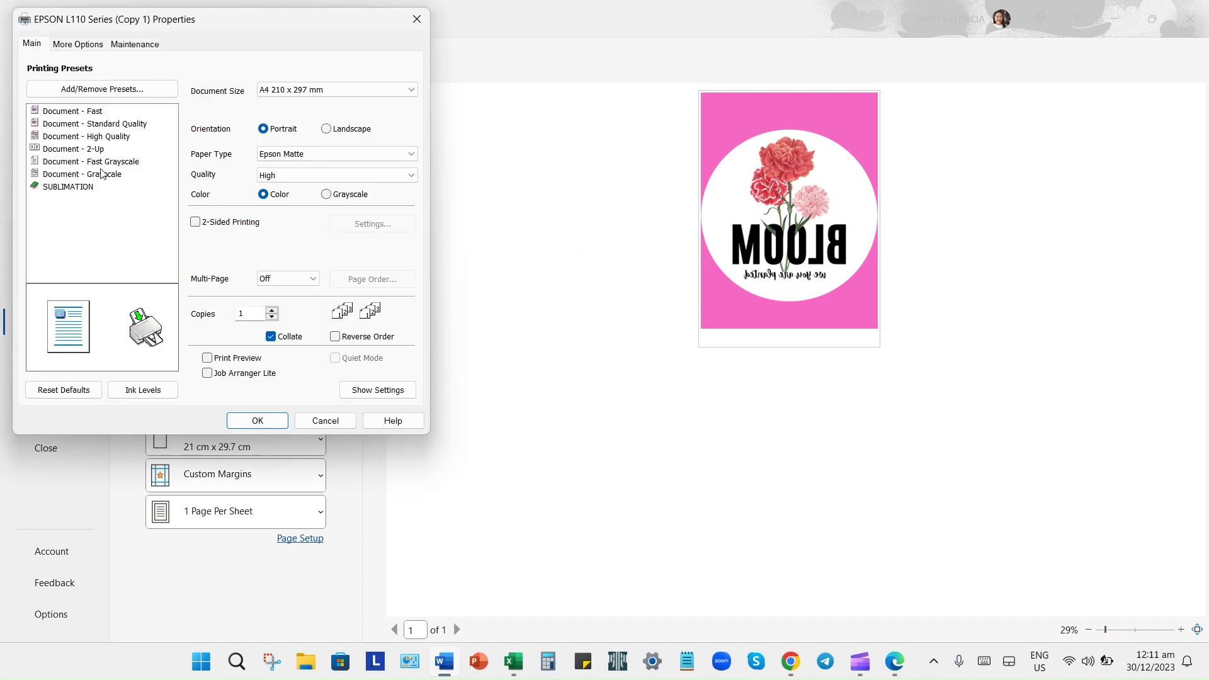
click(83, 187)
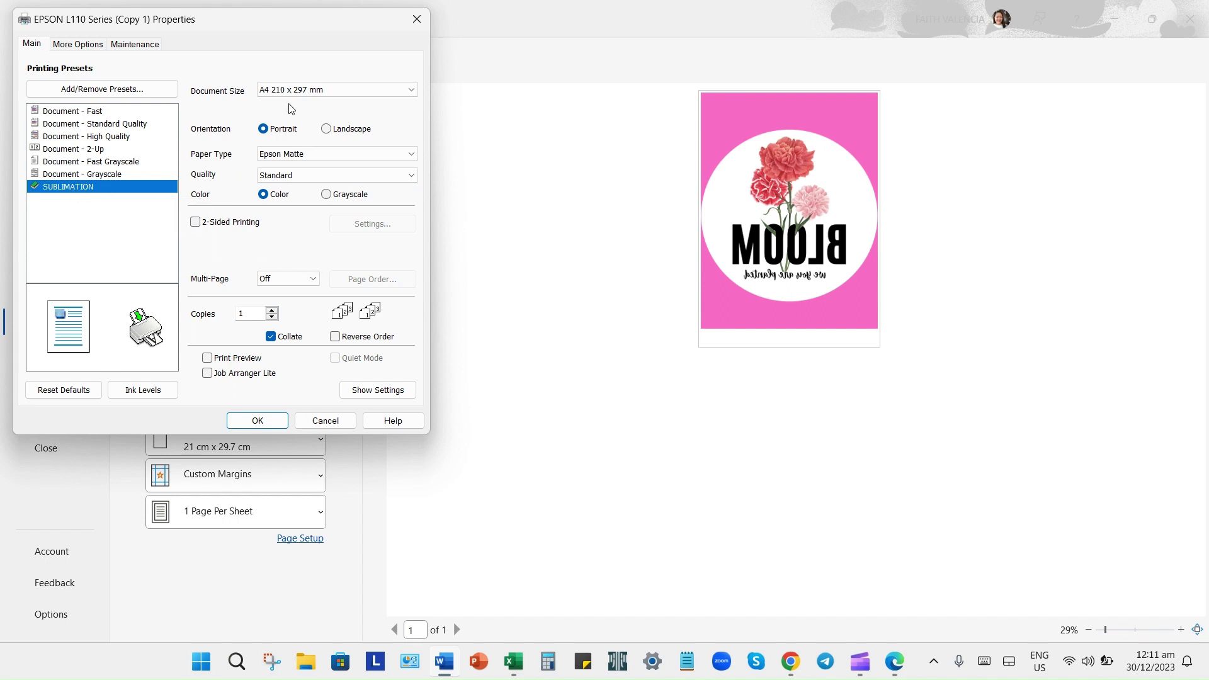
Set the advanced colour correction to Color Controls with the Slide Bar adjustment method.
click(70, 44)
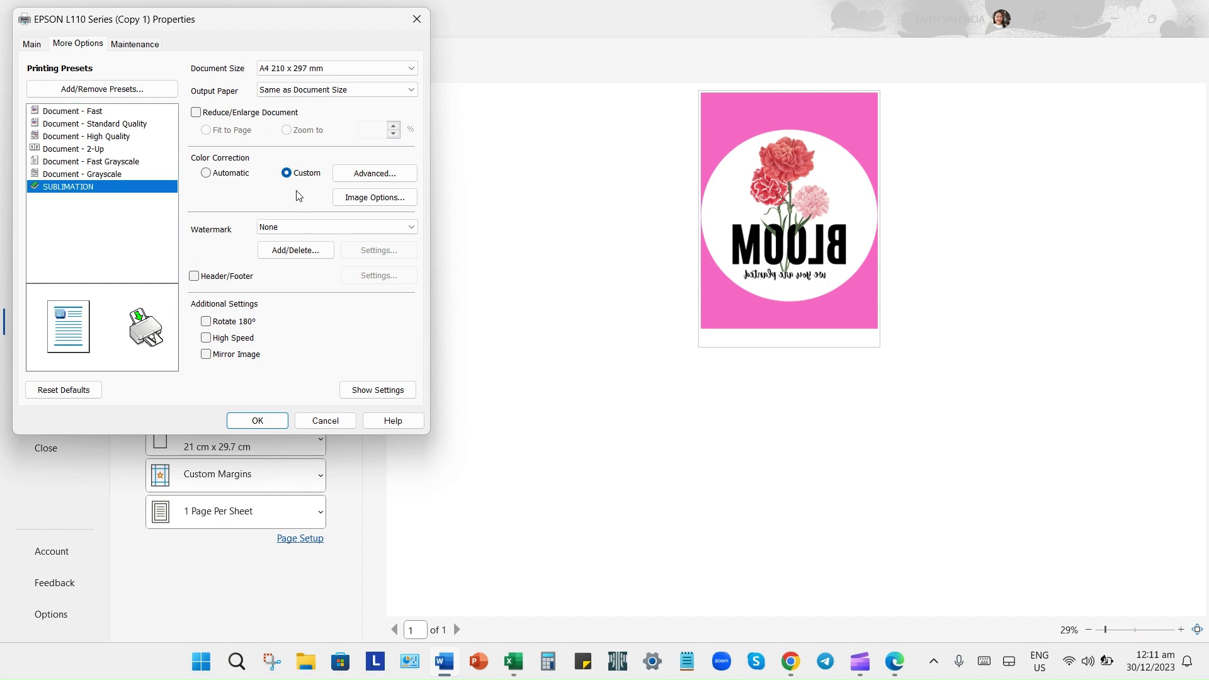
click(358, 172)
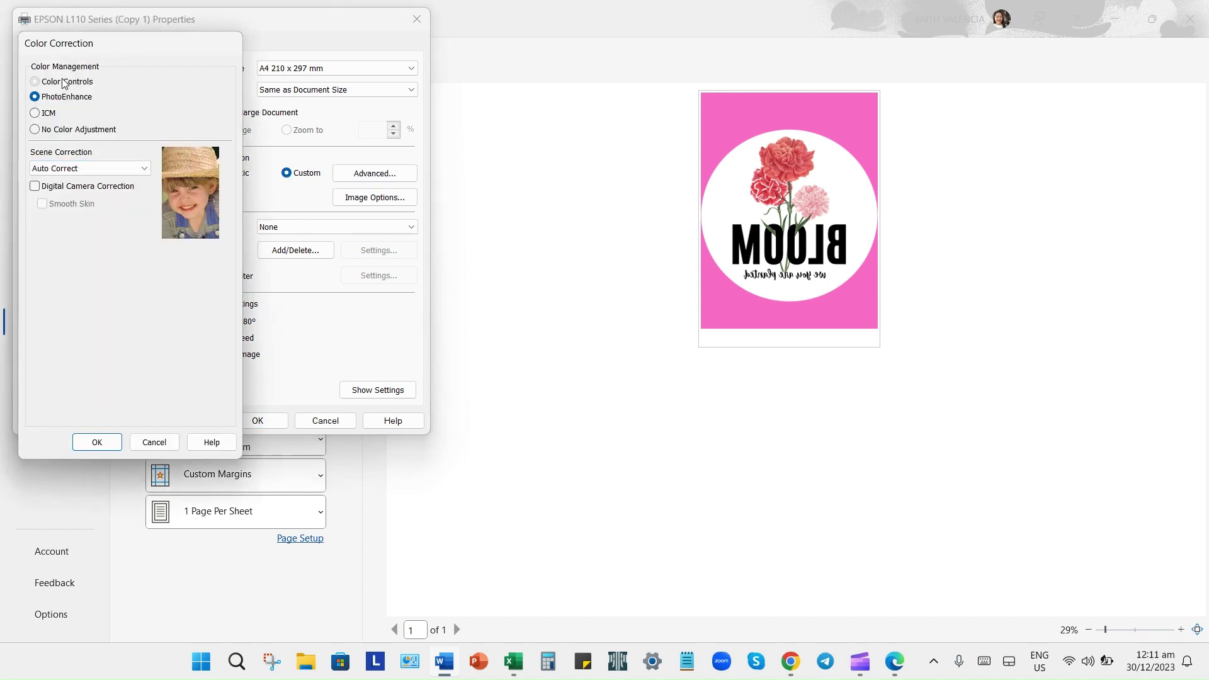
click(65, 82)
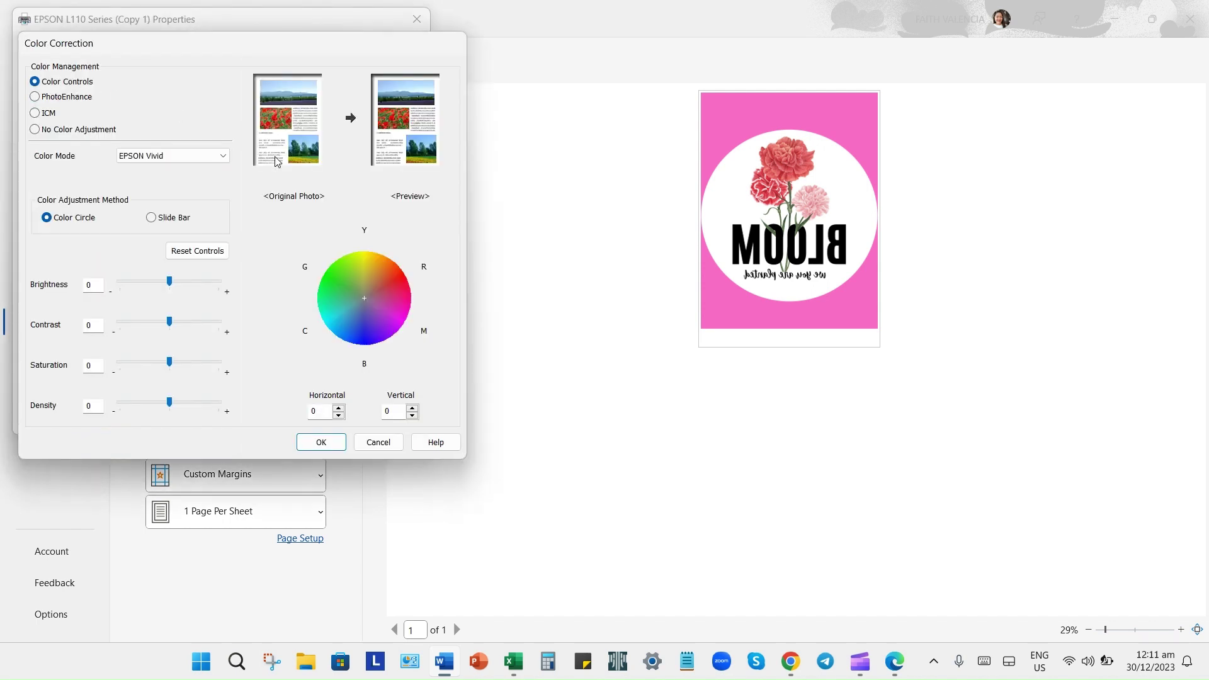
click(172, 218)
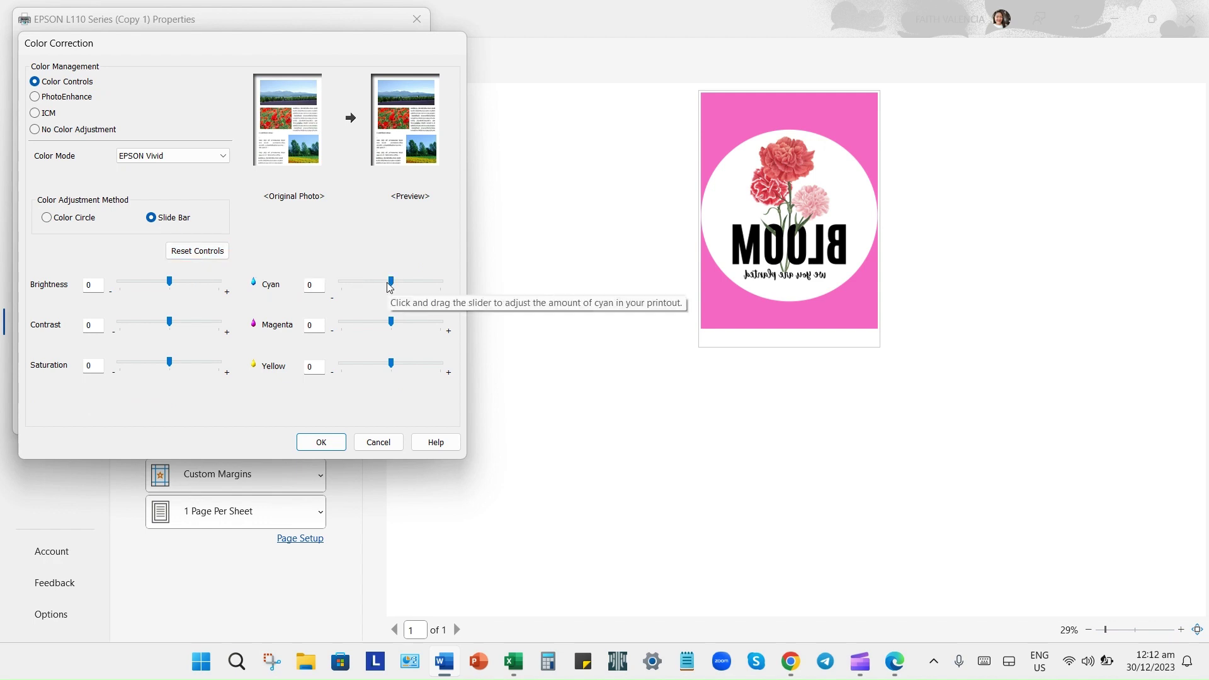
Set Cyan to 25, Magenta to -3 and Yellow to -25, and apply the printer properties.
drag(392, 284, 458, 286)
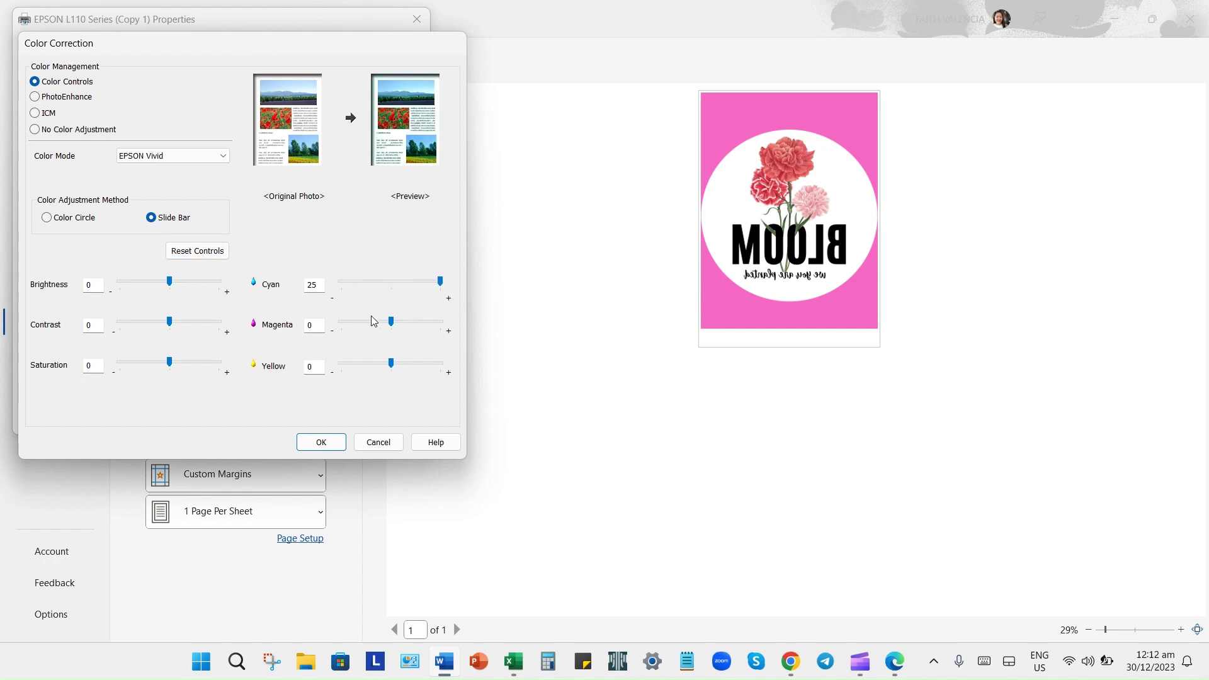
double_click(319, 327)
text(-3)
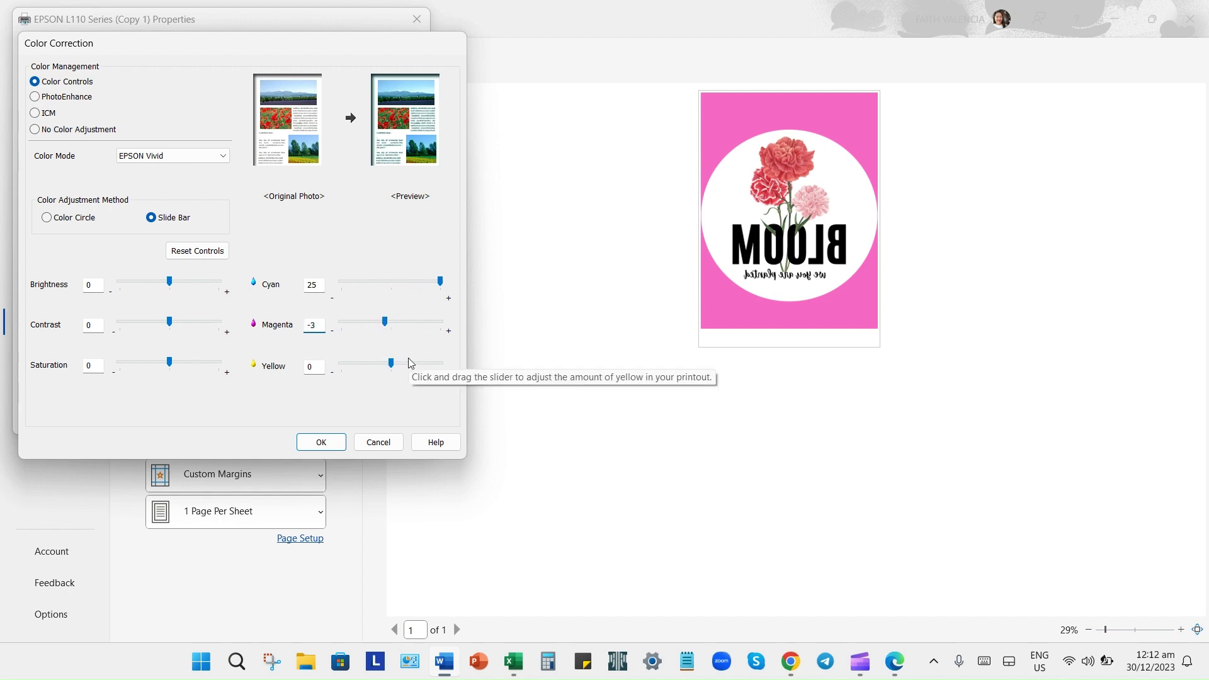
drag(313, 373, 300, 366)
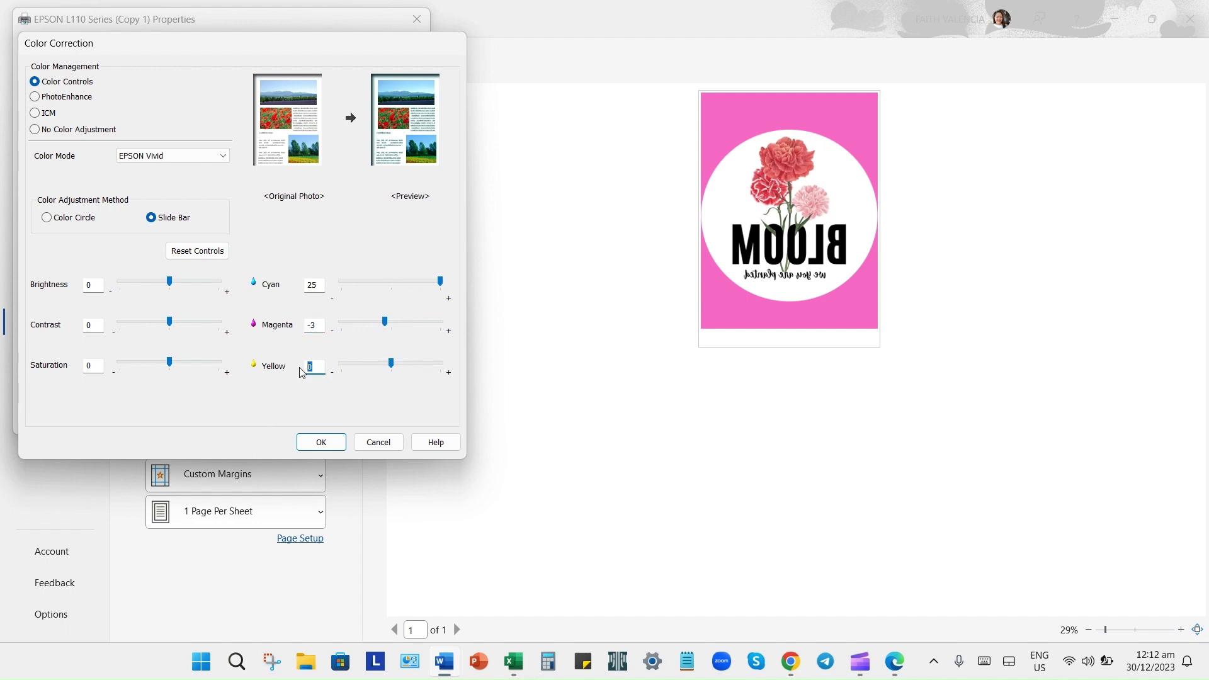
text(-25)
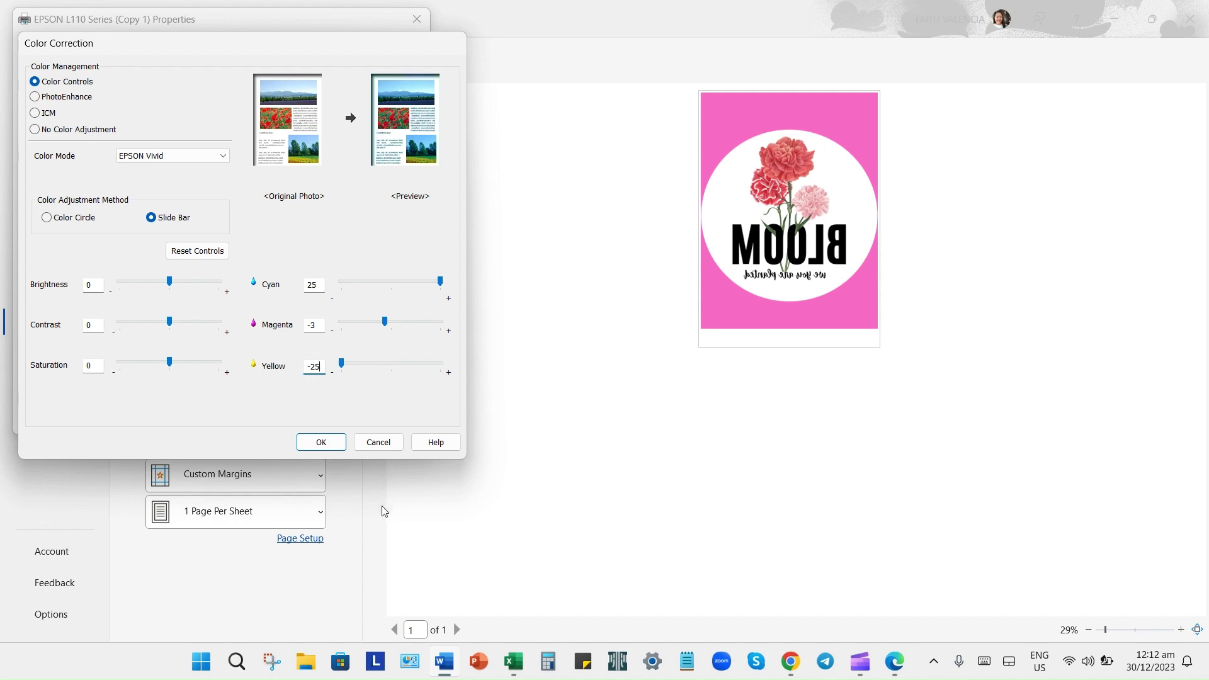
click(318, 442)
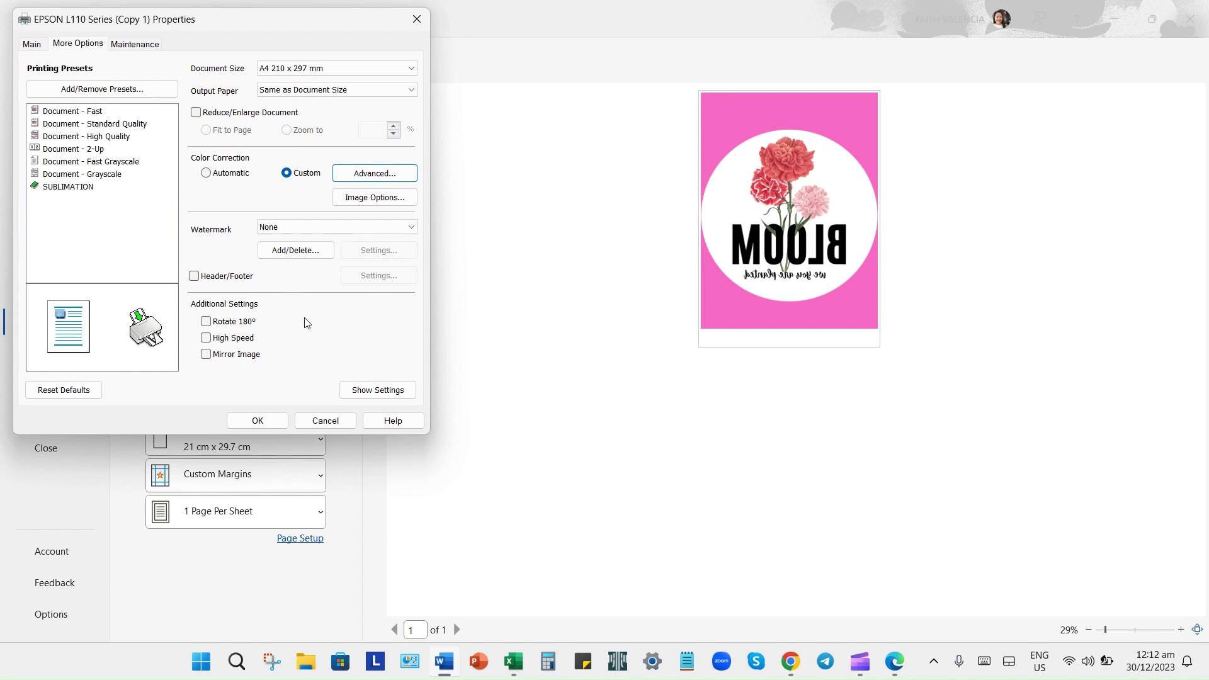
click(255, 421)
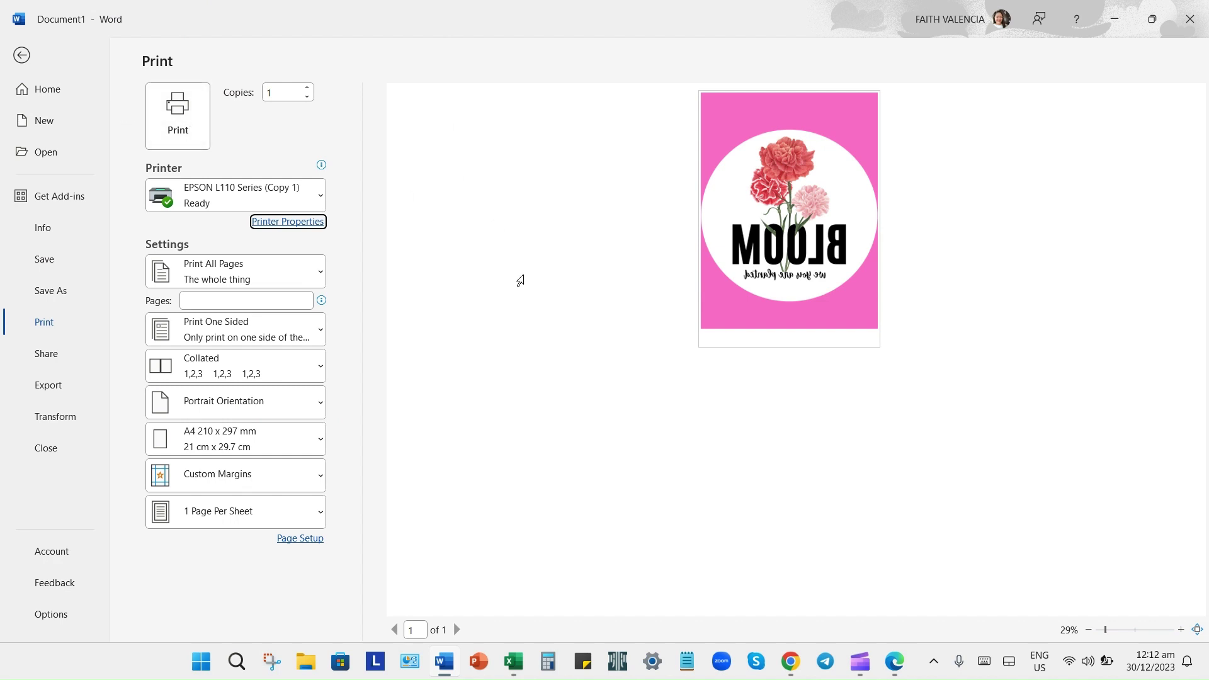
click(518, 276)
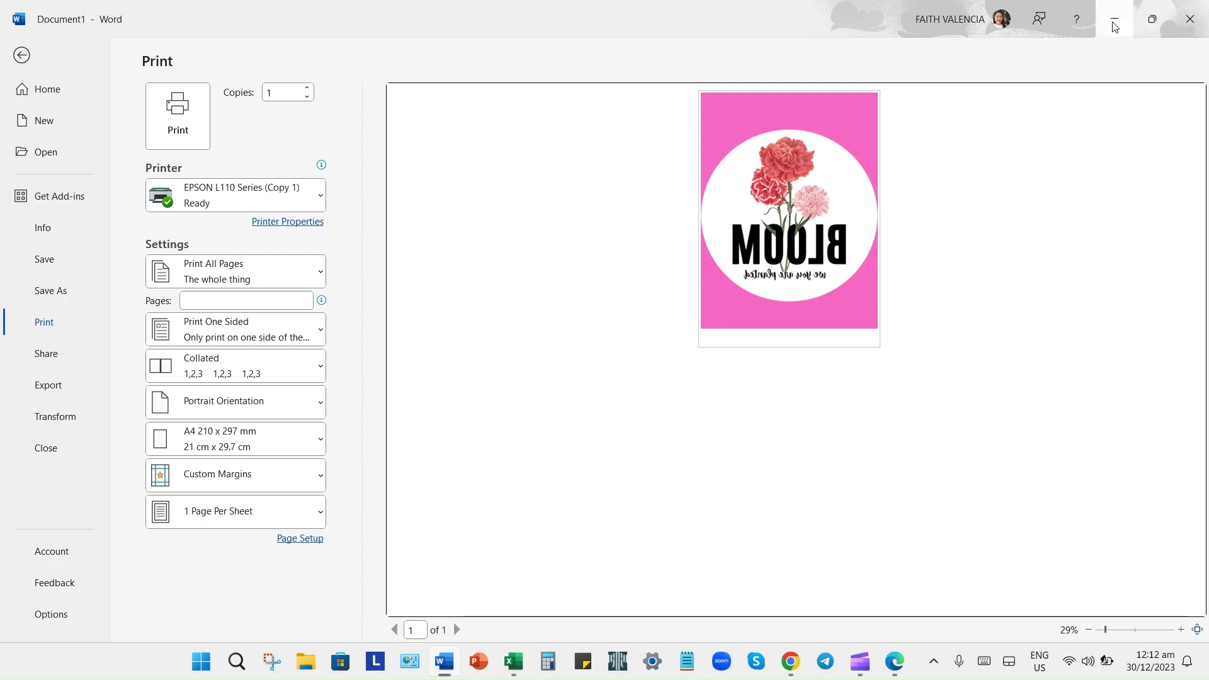